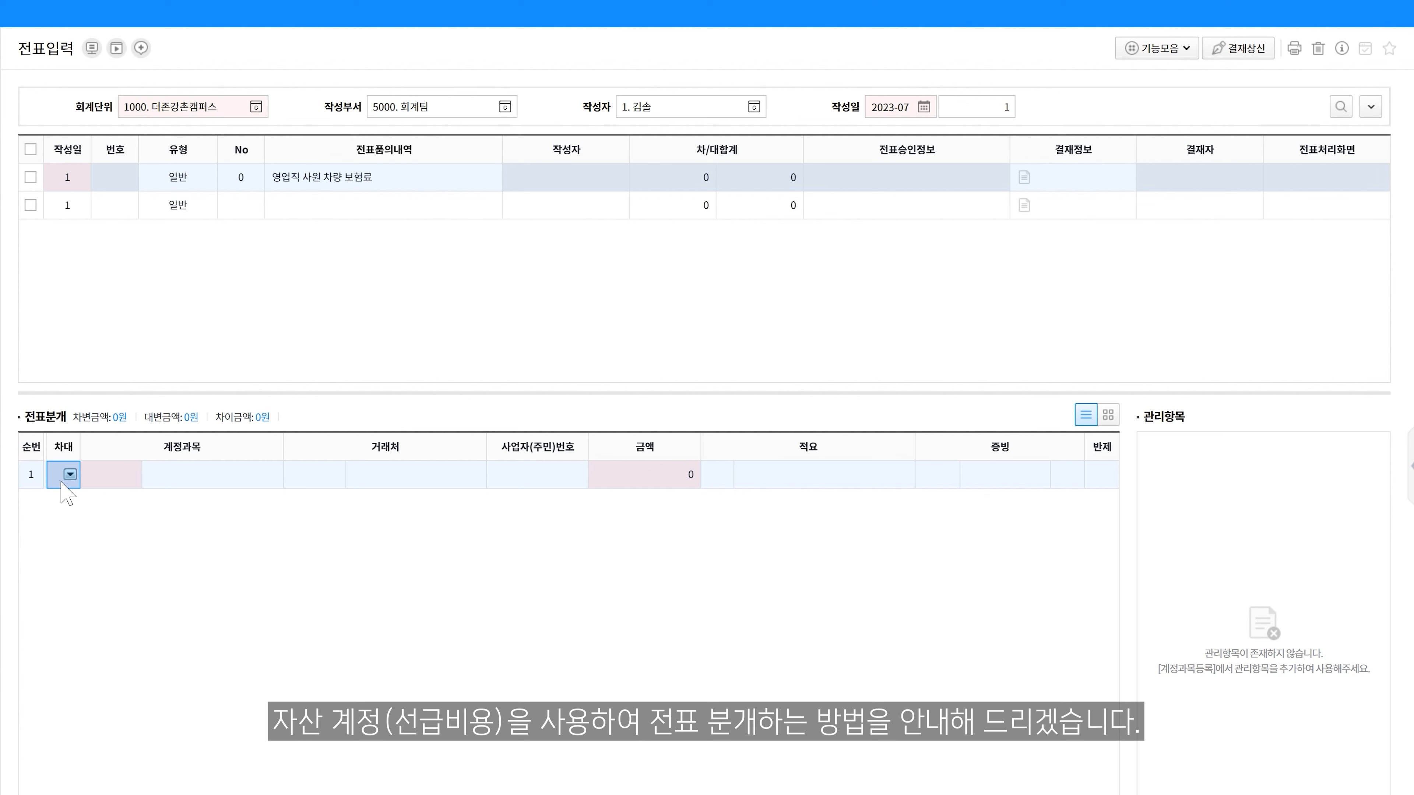
# Make journal line 1 a debit (차변) entry on account 1330000 선급비용.
pyautogui.click(68, 475)
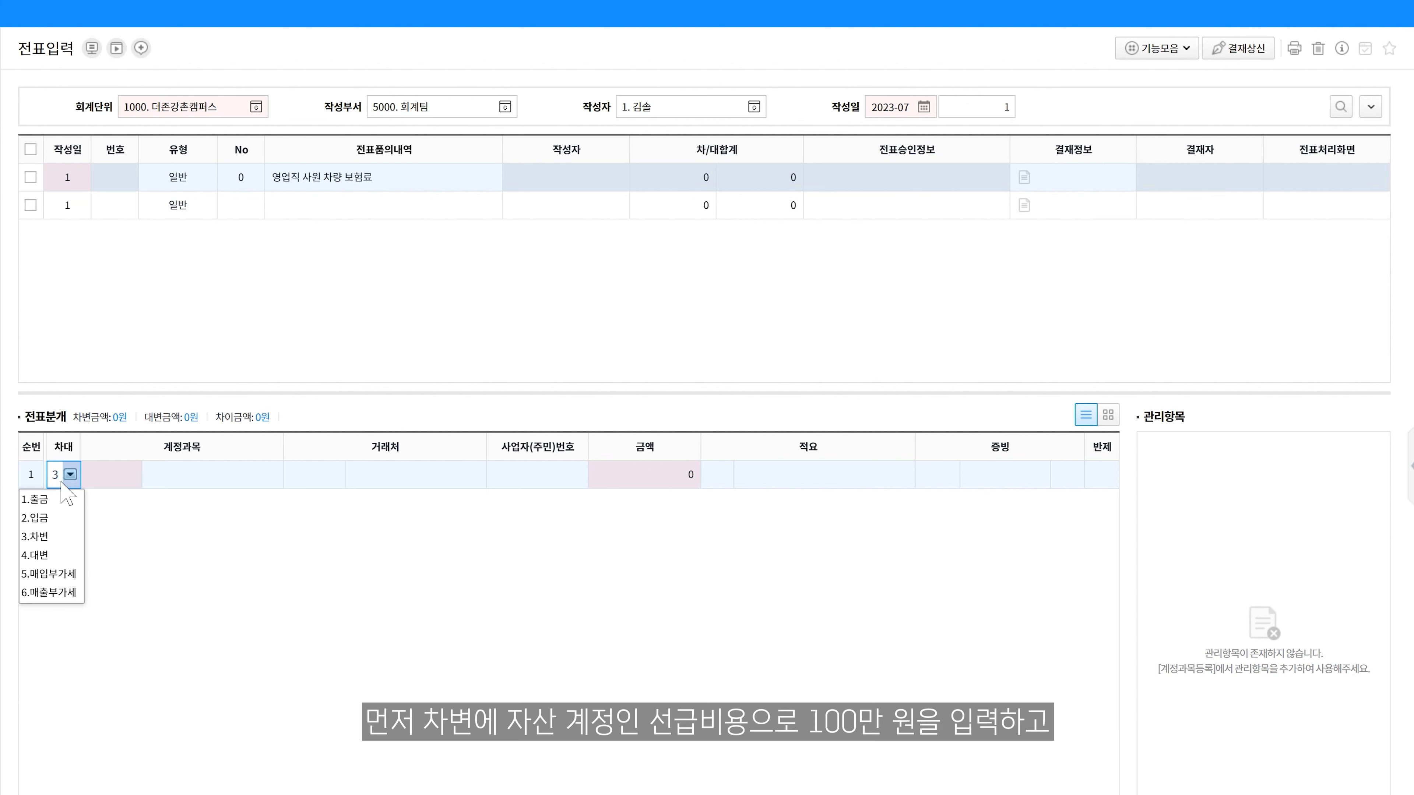
pyautogui.click(61, 494)
pyautogui.click(110, 482)
pyautogui.write('1330000')
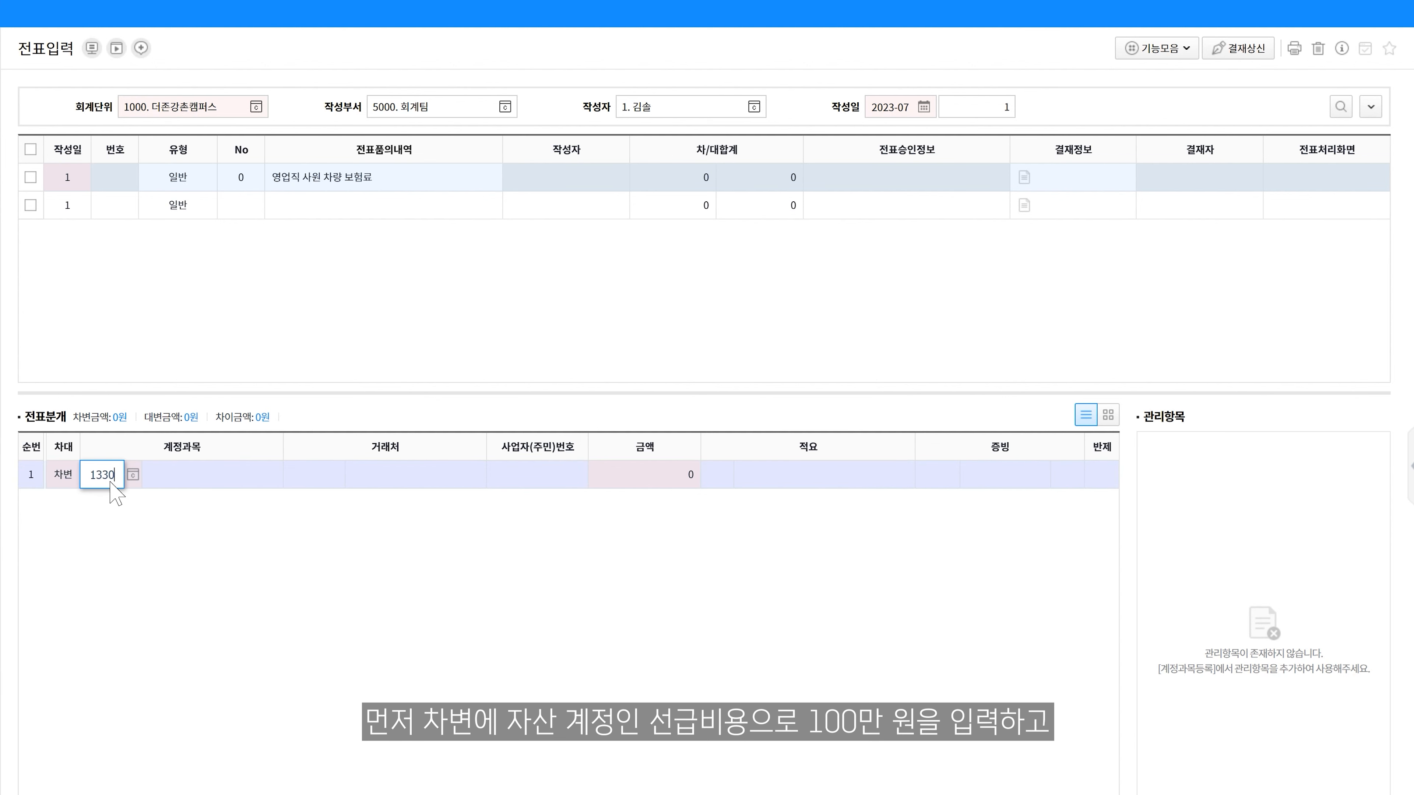
pyautogui.press('Return')
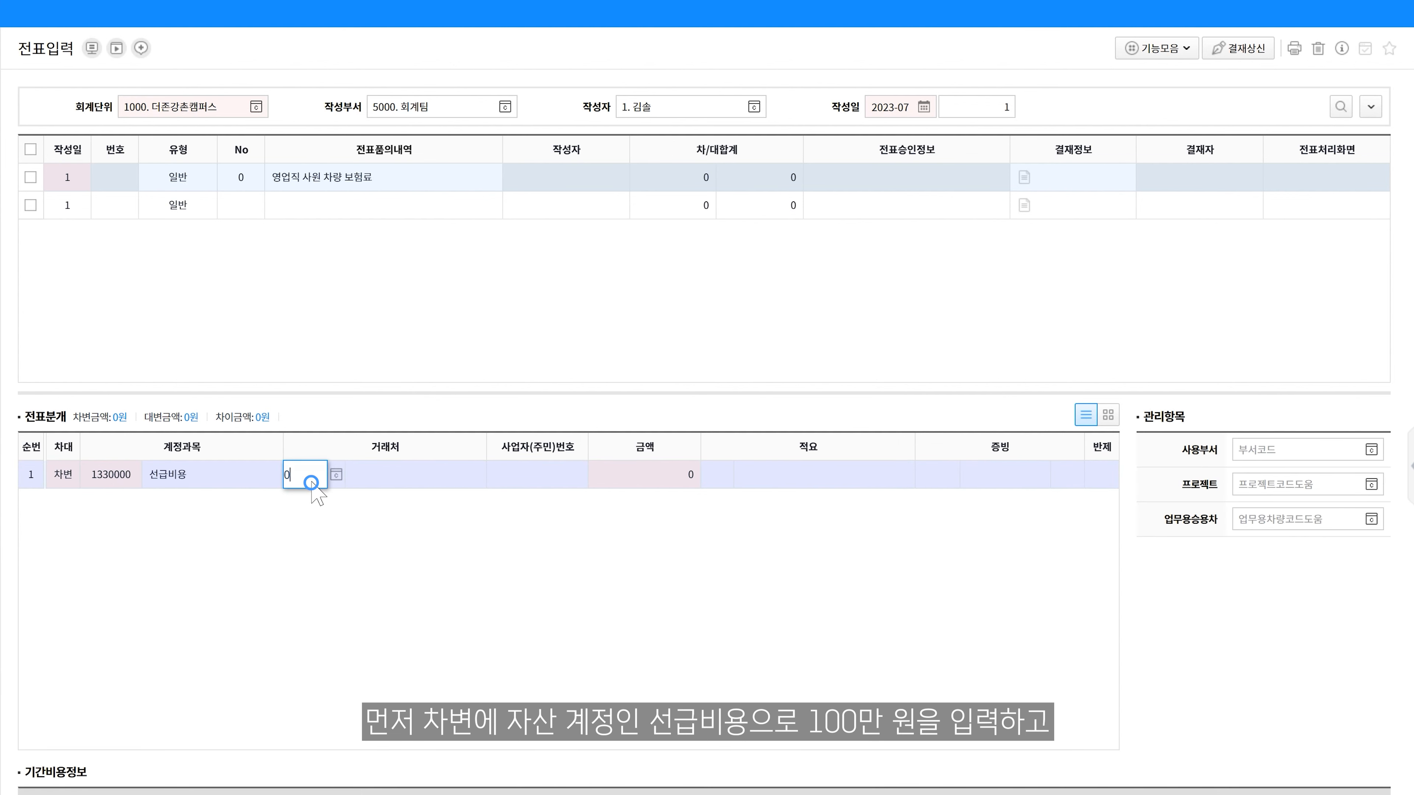
# Assign vendor 00006 더존화재 to the debit line and set its amount to 1,000,000.
pyautogui.click(311, 479)
pyautogui.write('00006')
pyautogui.press('Return')
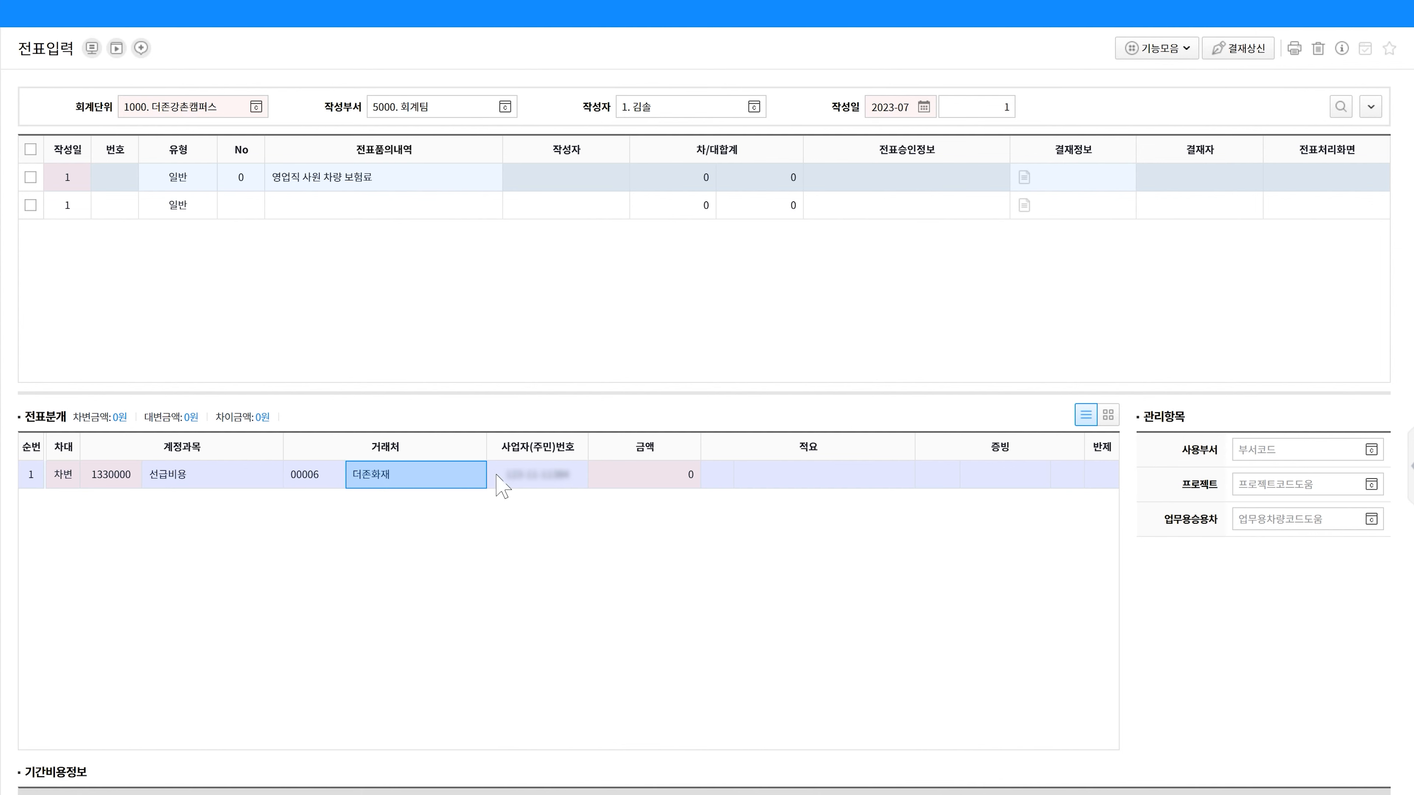
pyautogui.click(622, 473)
pyautogui.write('000')
pyautogui.press('Return')
pyautogui.press('Return')
pyautogui.press('Return')
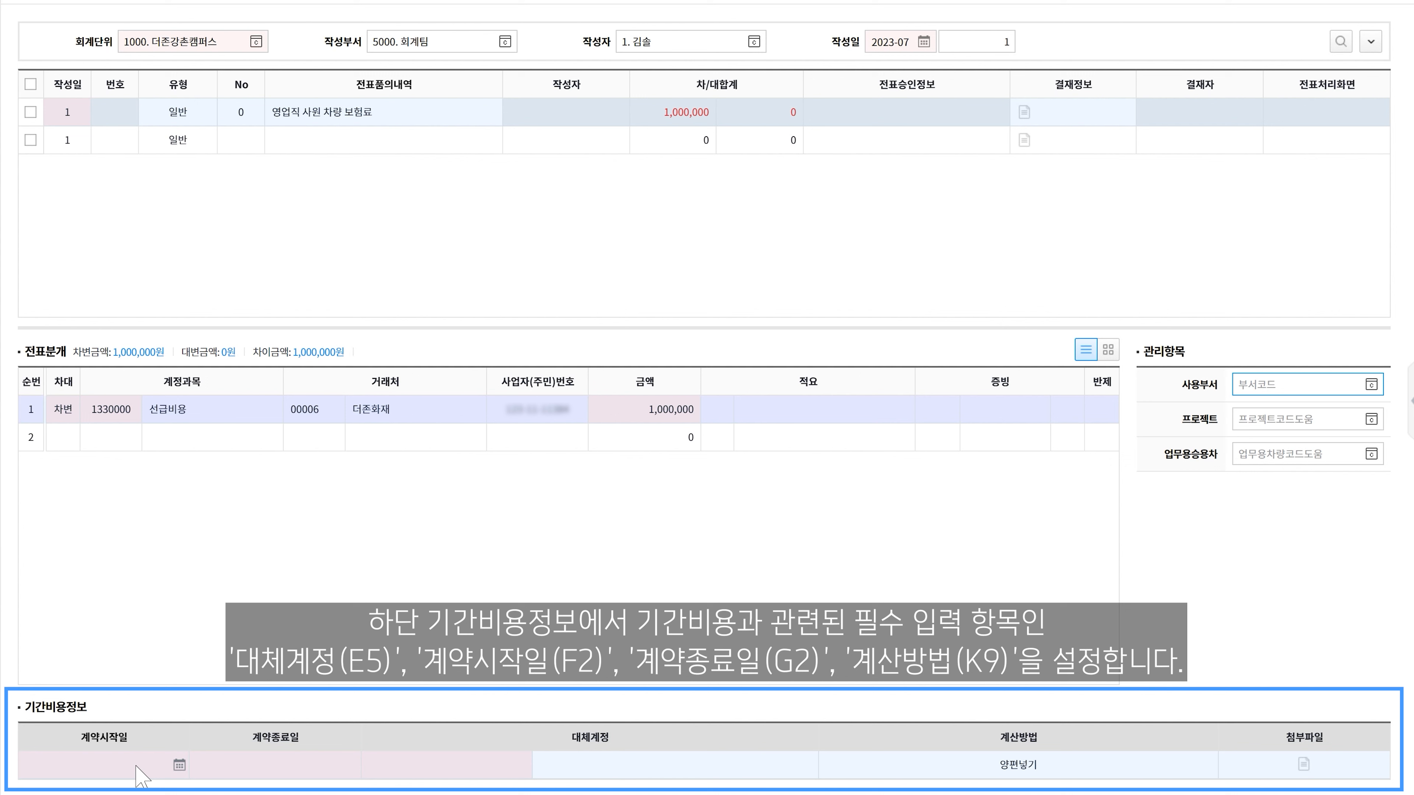
# In the period expense information, set the contract start date to 2023-07-01 and the end date to 2024-06-30.
pyautogui.click(136, 767)
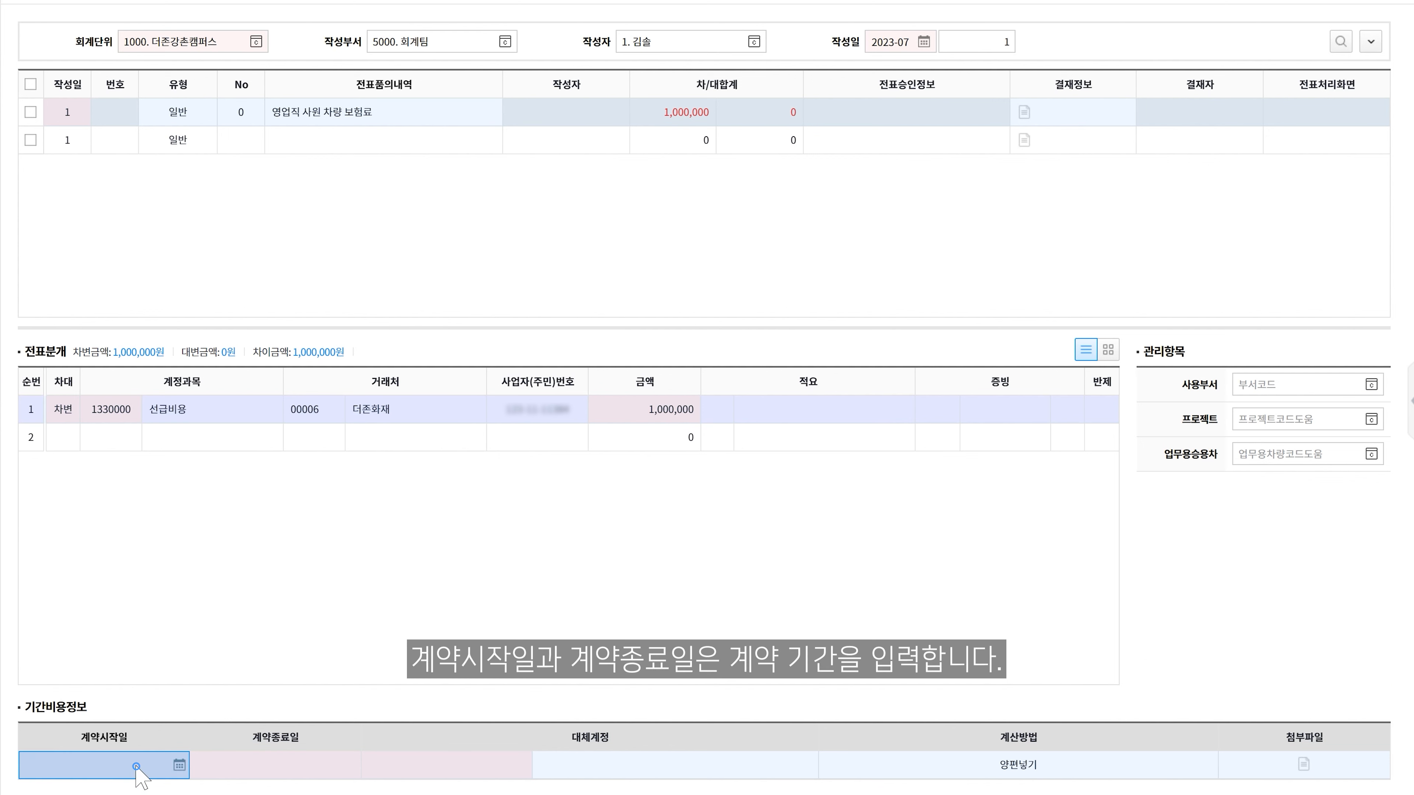
pyautogui.write('2023-07-01')
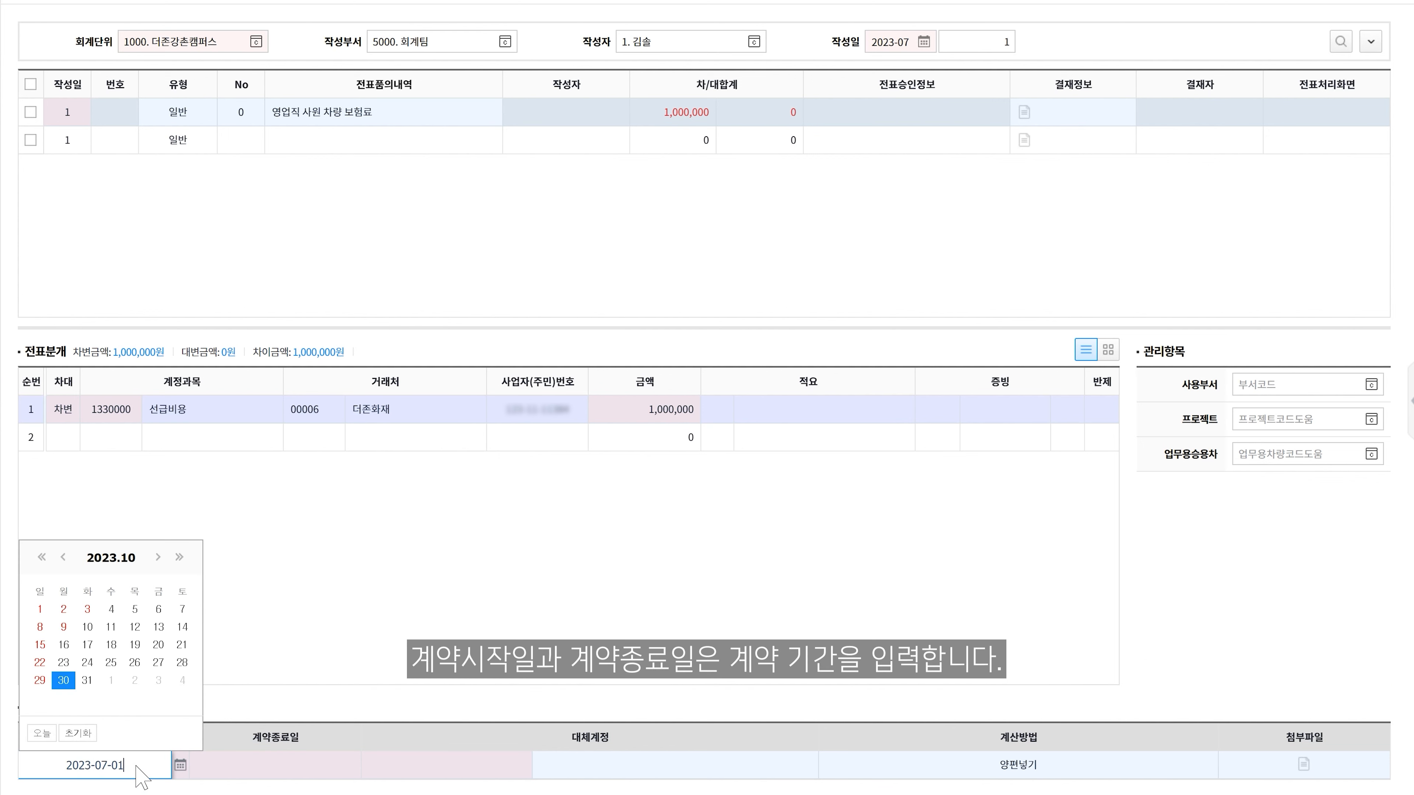
pyautogui.press('Return')
pyautogui.click(332, 764)
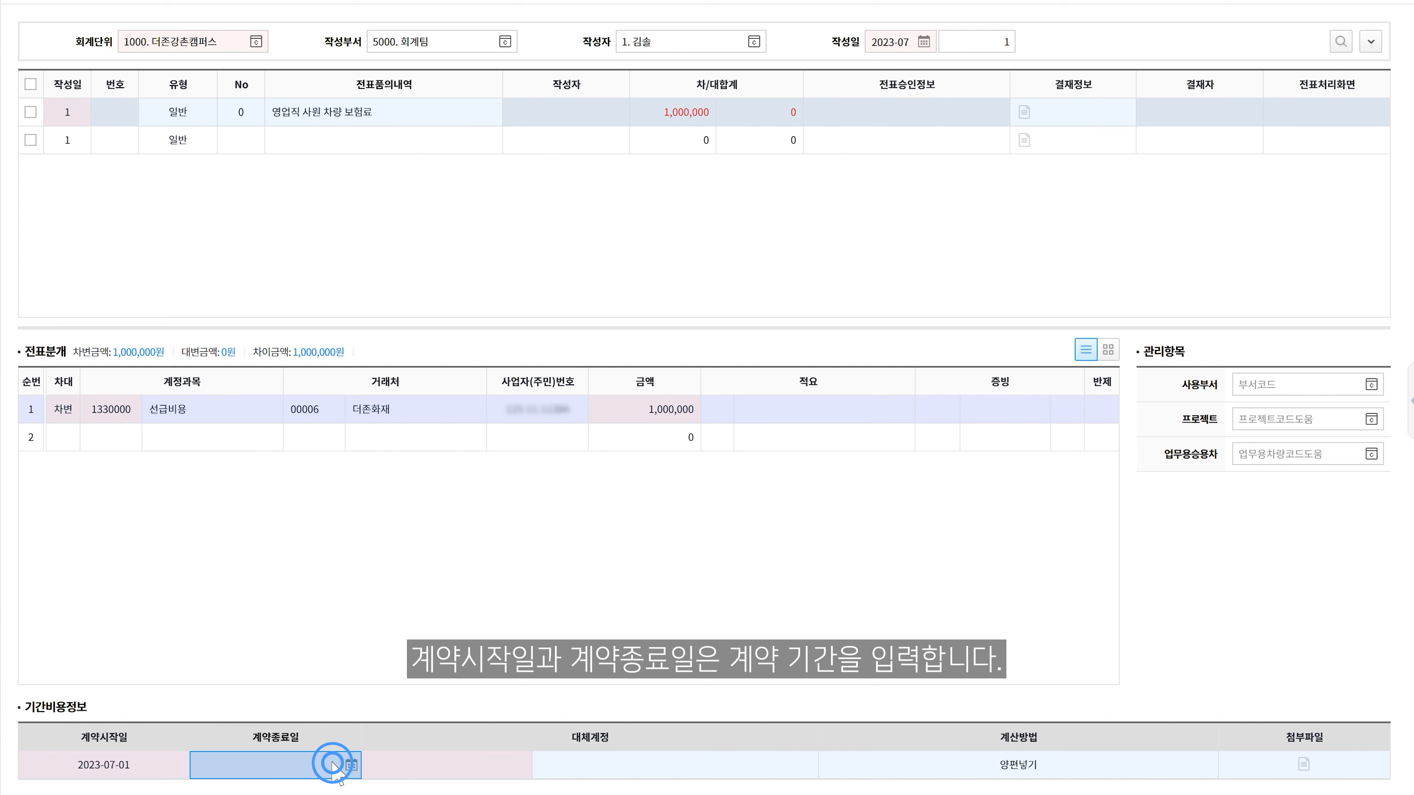
pyautogui.write('2024-06-30')
pyautogui.press('Return')
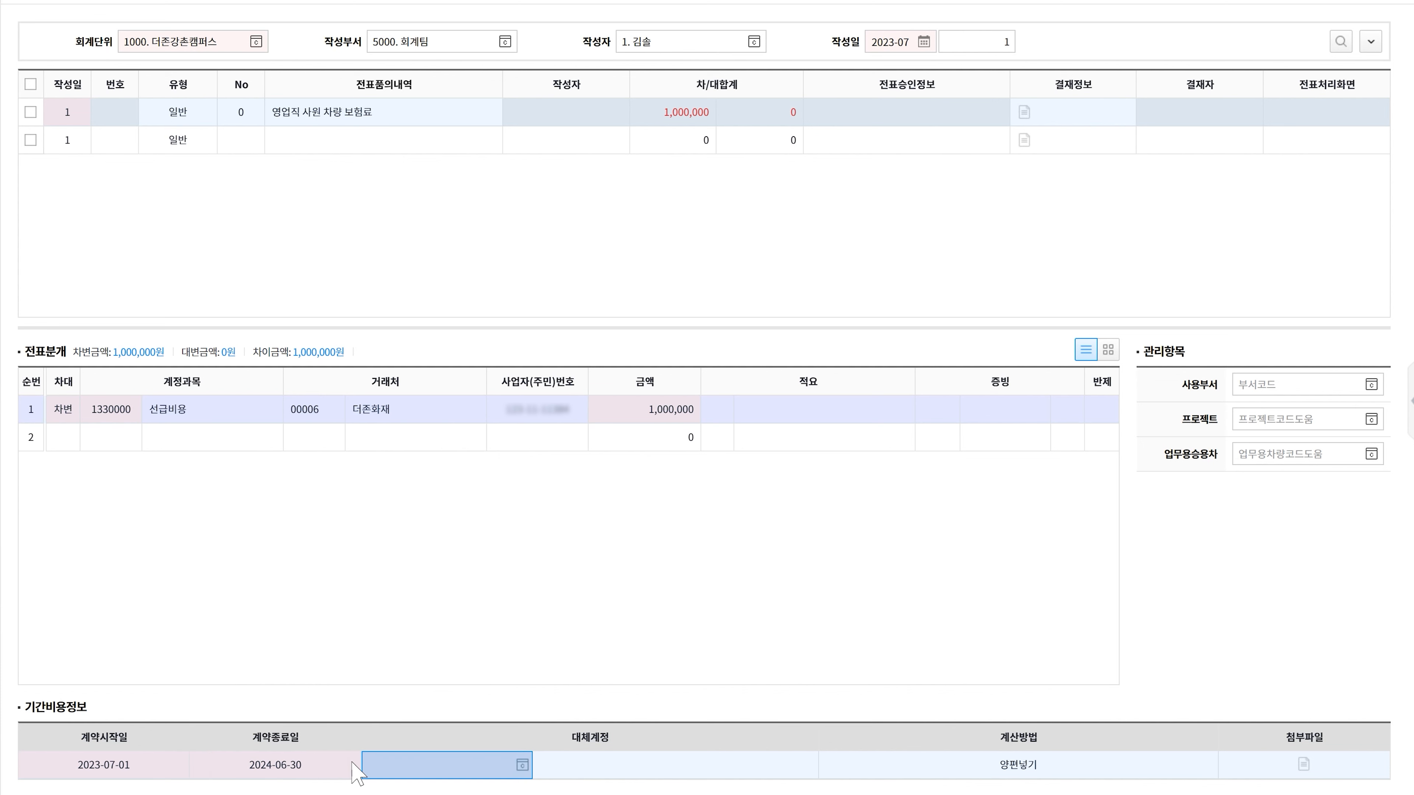
# Set the period expense's replacement account (대체계정) to 8210000 보험료 and its calculation method to 양편넣기.
pyautogui.click(498, 760)
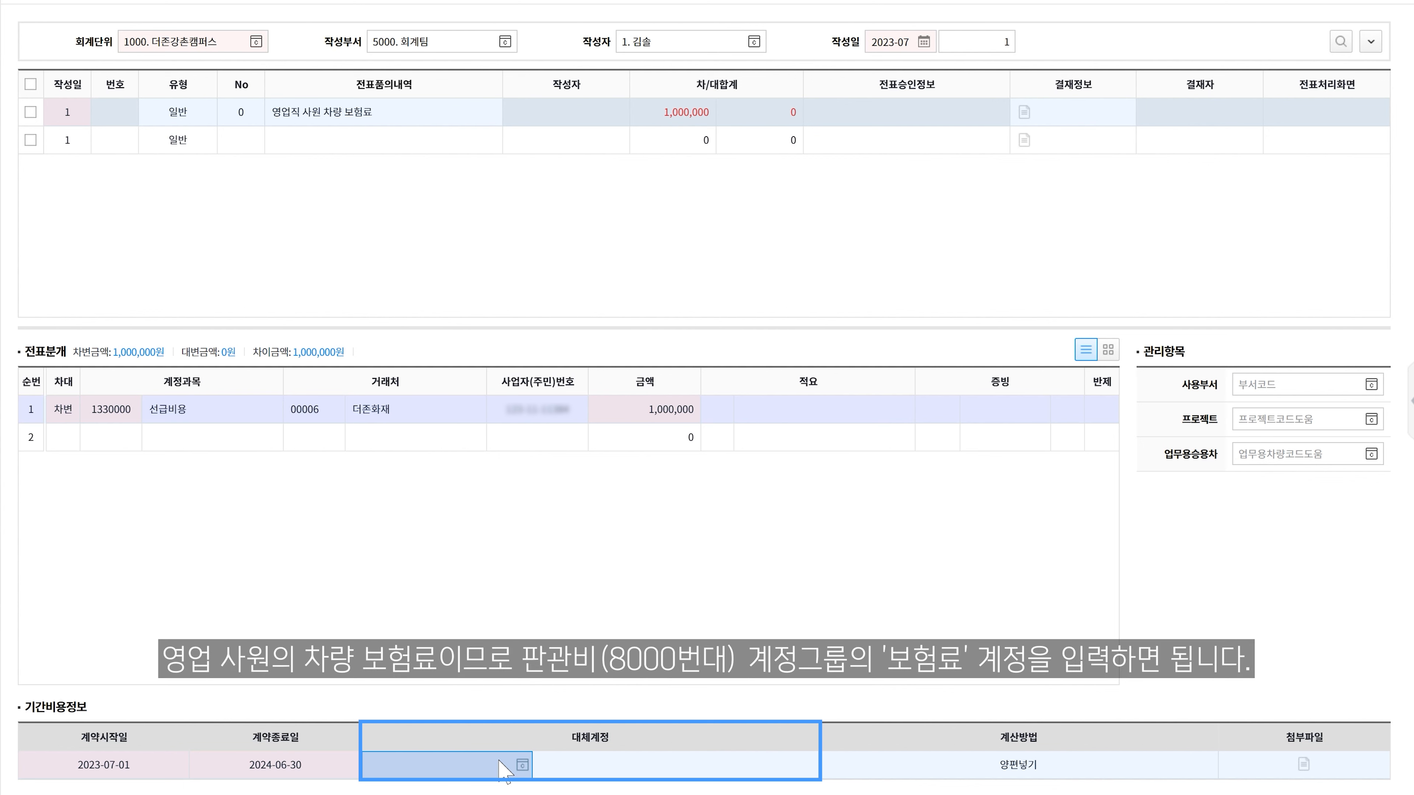
pyautogui.write('8210000')
pyautogui.press('Return')
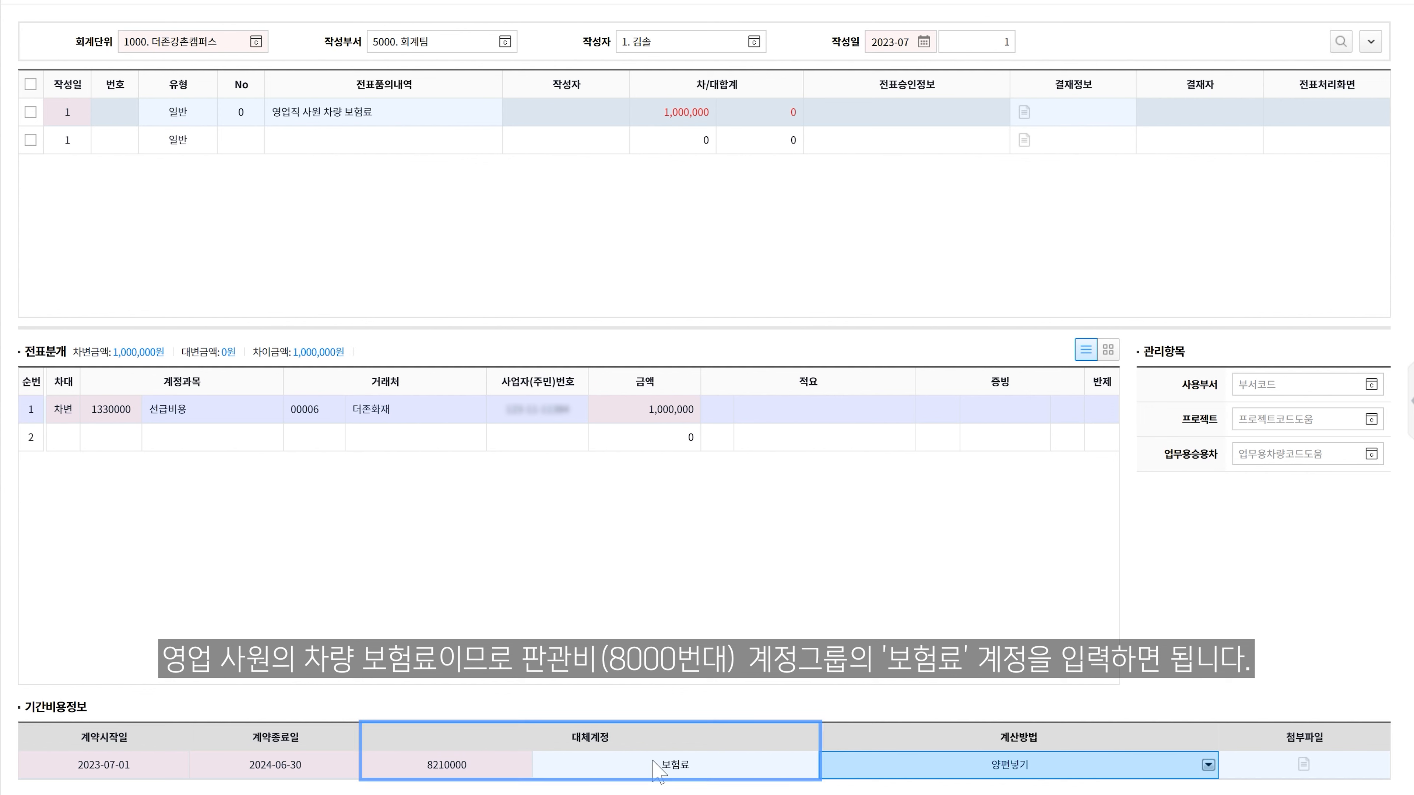
pyautogui.click(1207, 765)
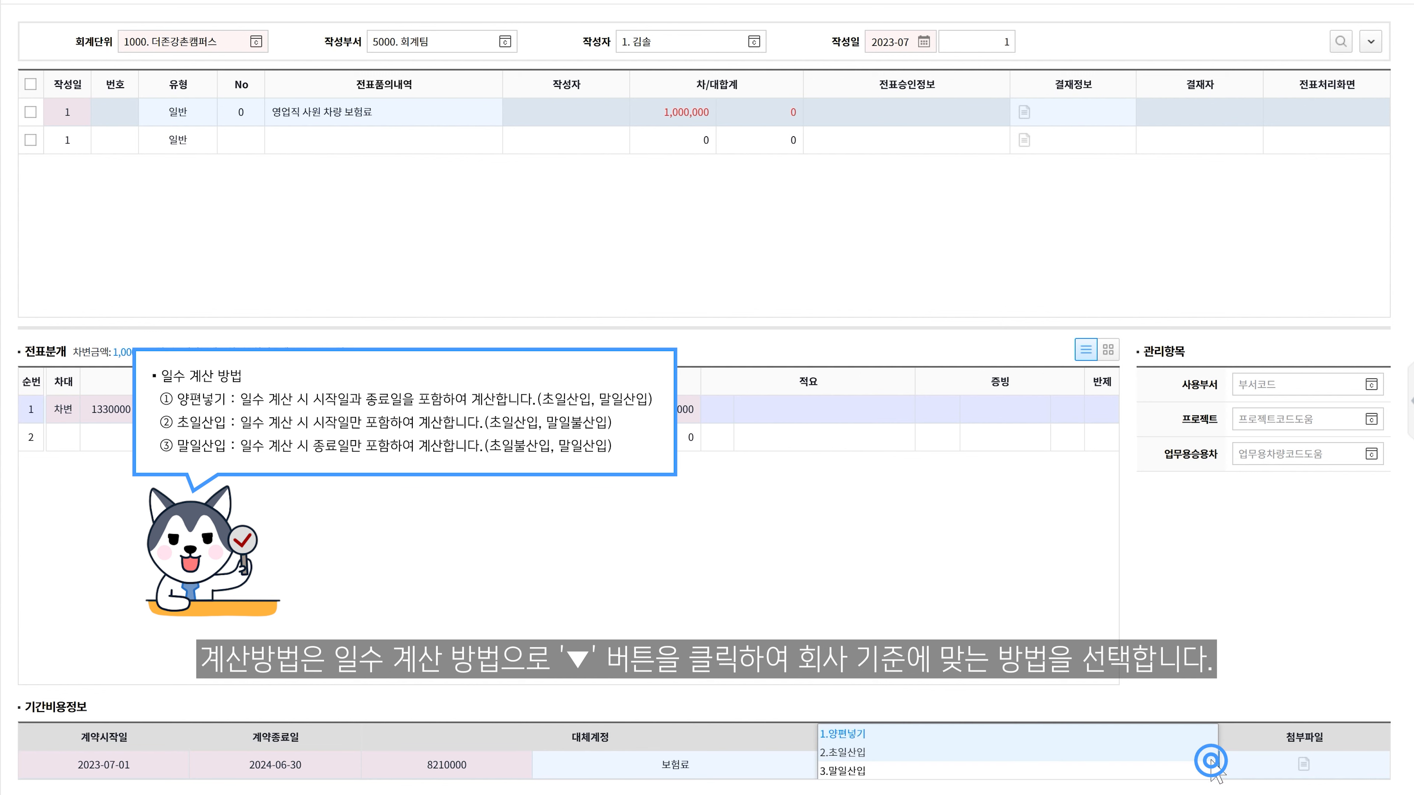
pyautogui.click(1149, 734)
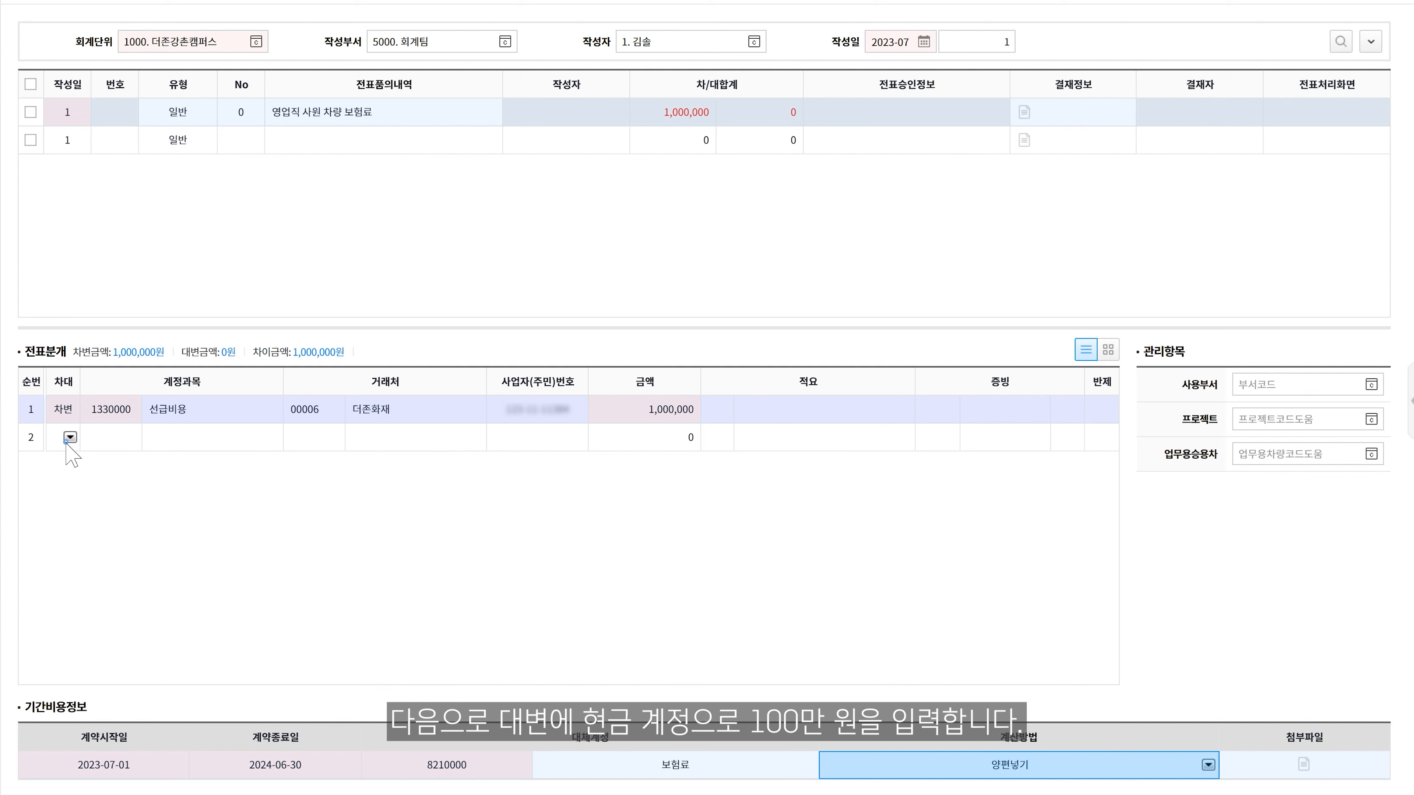
# Make journal line 2 a credit (대변) entry on account 1010000 현금.
pyautogui.click(65, 442)
pyautogui.write('4')
pyautogui.press('Return')
pyautogui.press('Return')
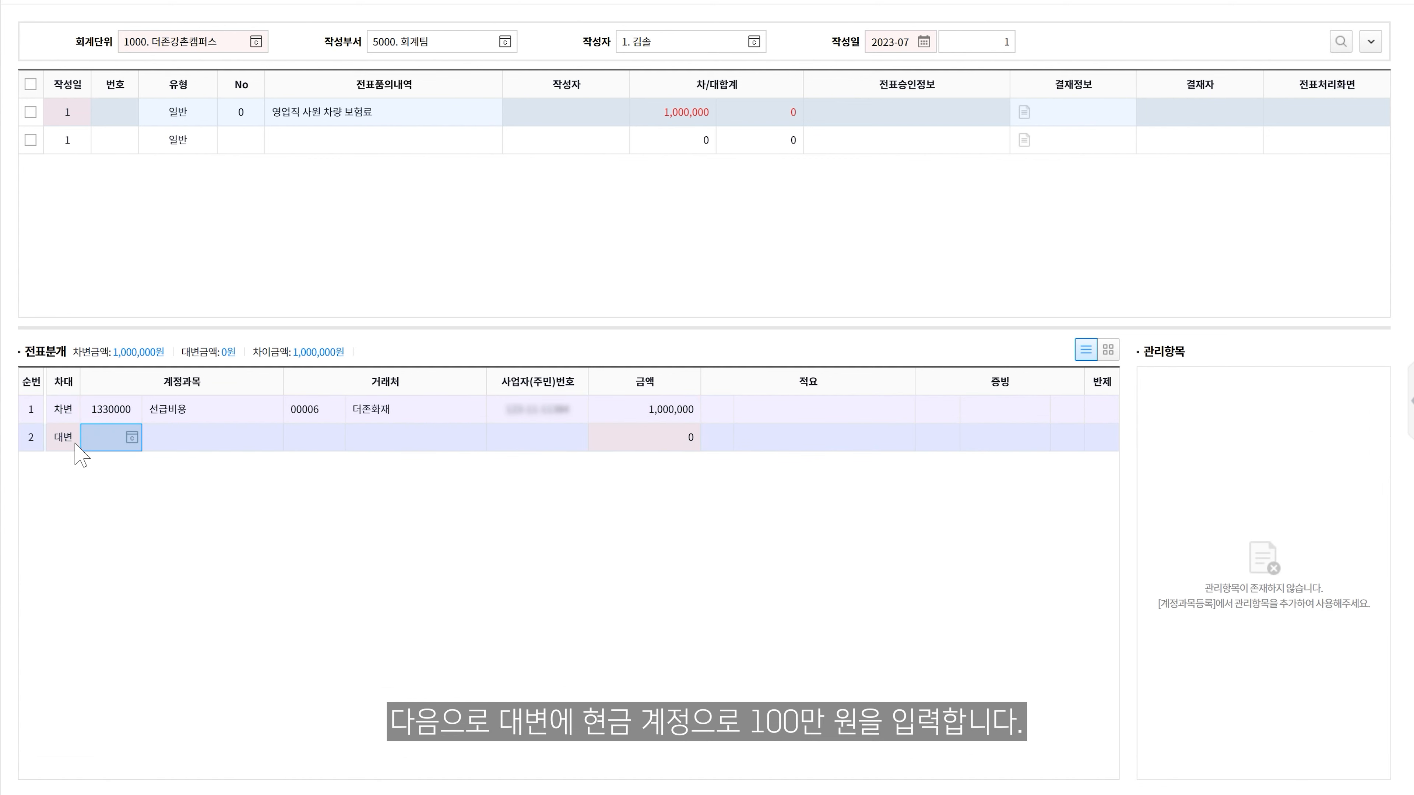
pyautogui.click(99, 443)
pyautogui.write('1010')
pyautogui.press('Return')
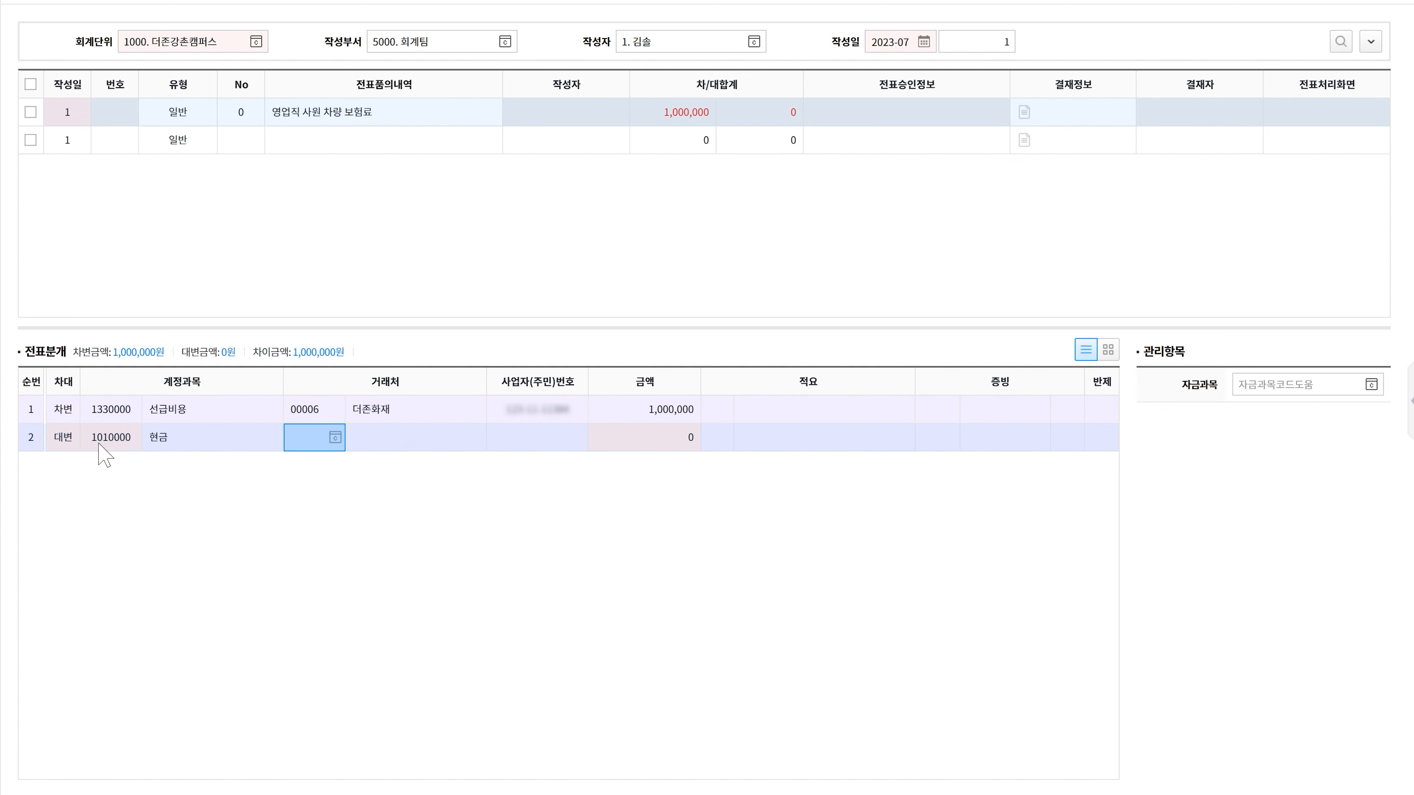
# Set the credit line's amount to 1,000,000 and move on to the next voucher row.
pyautogui.click(614, 444)
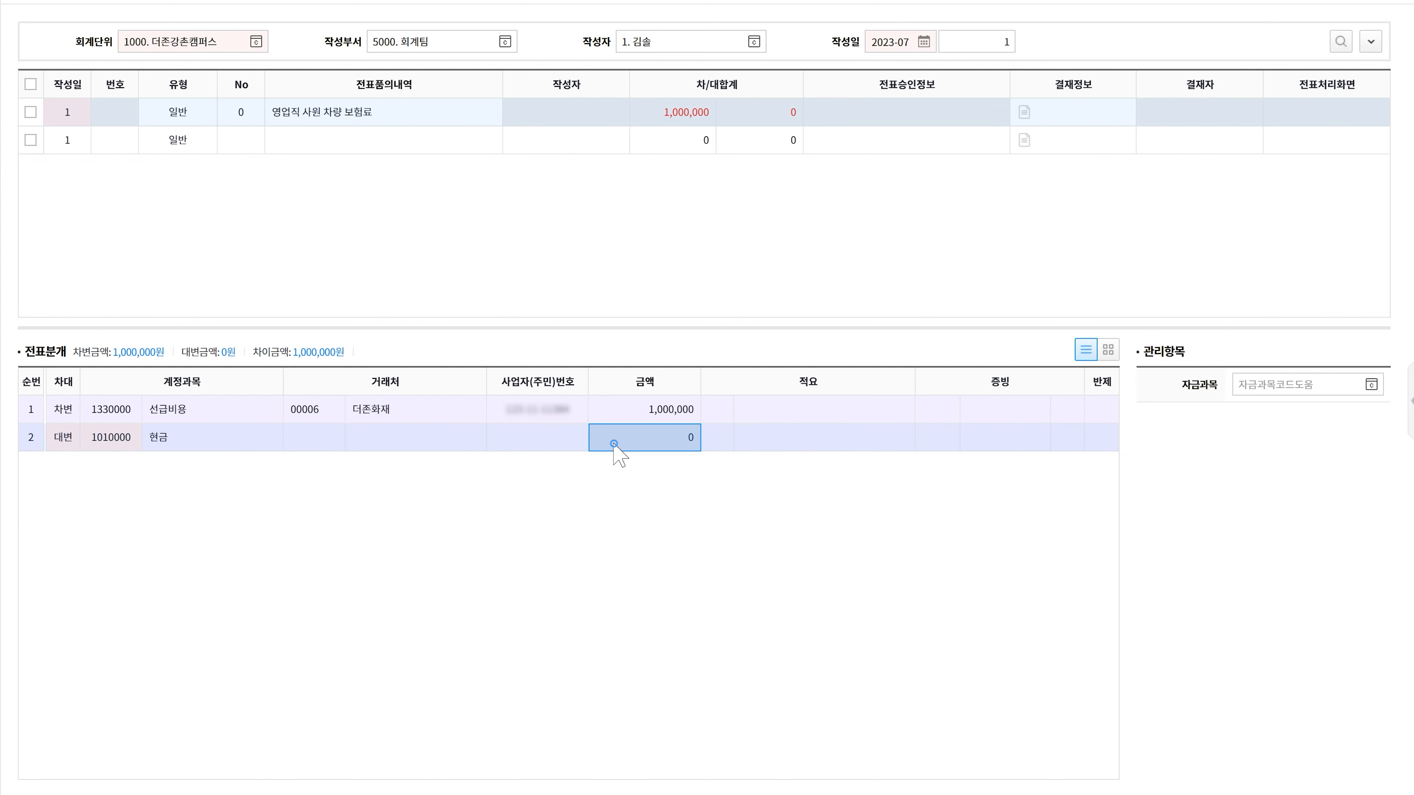
pyautogui.write('1000000')
pyautogui.press('Return')
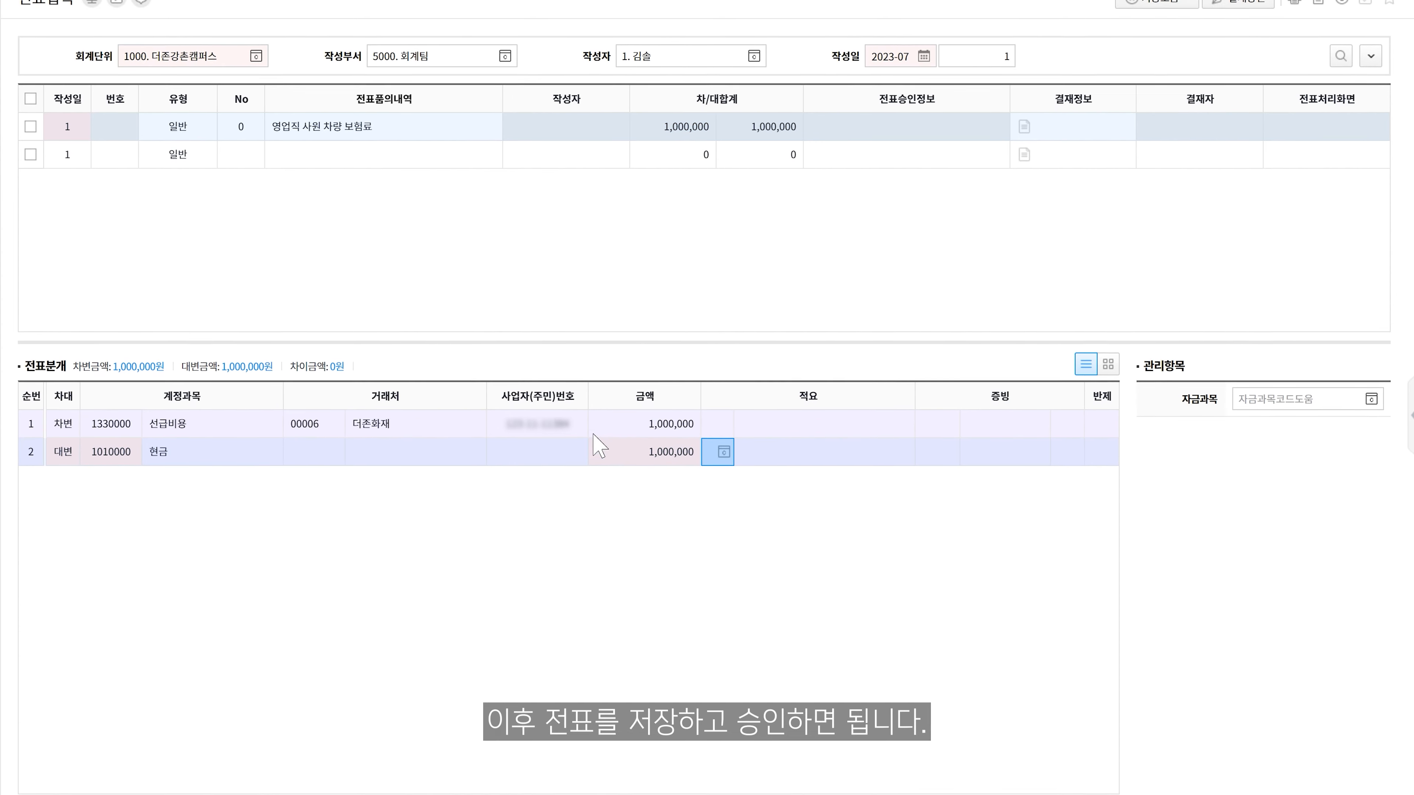
pyautogui.click(390, 160)
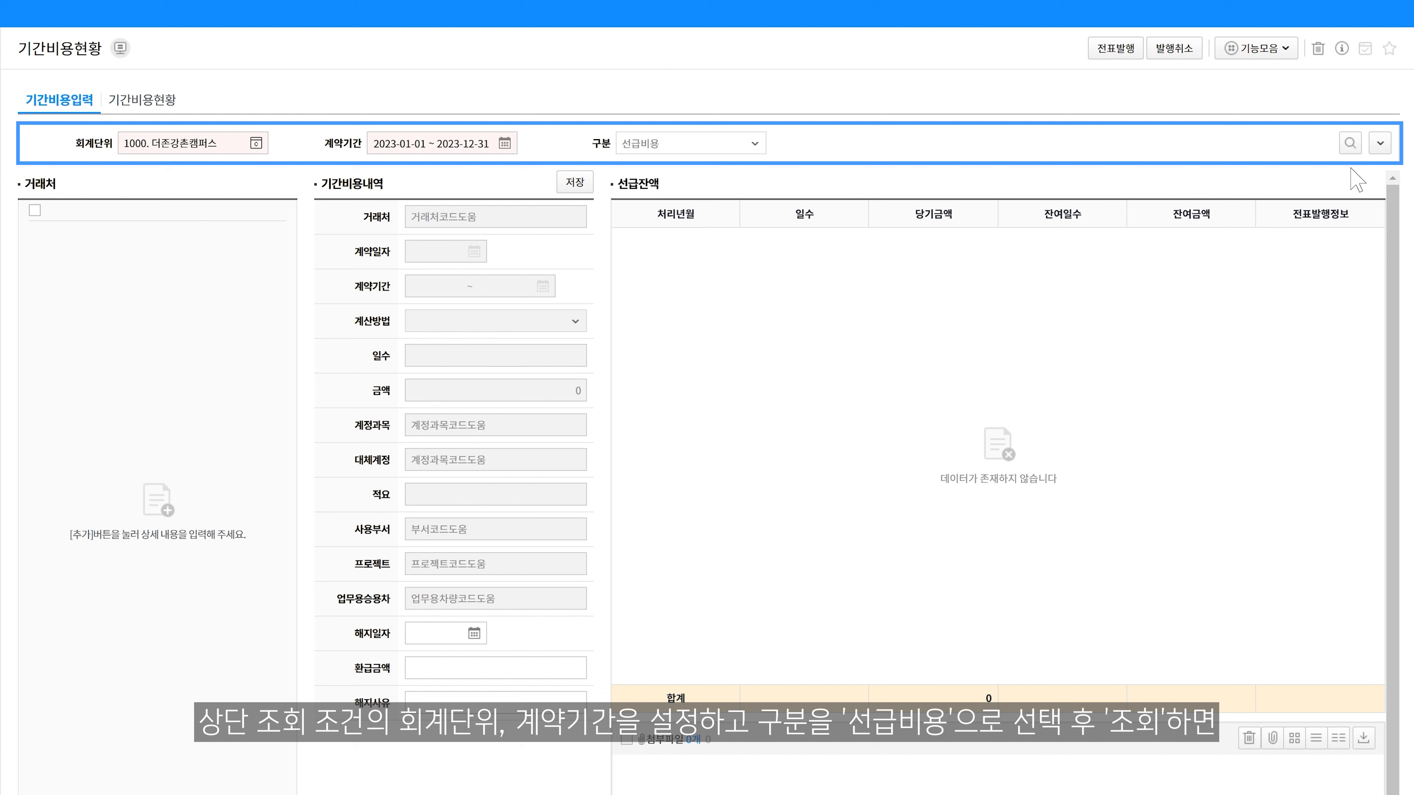
# In 기간비용현황, query the 선급비용 records for the contract period 2023-01-01 ~ 2023-12-31.
pyautogui.click(1350, 143)
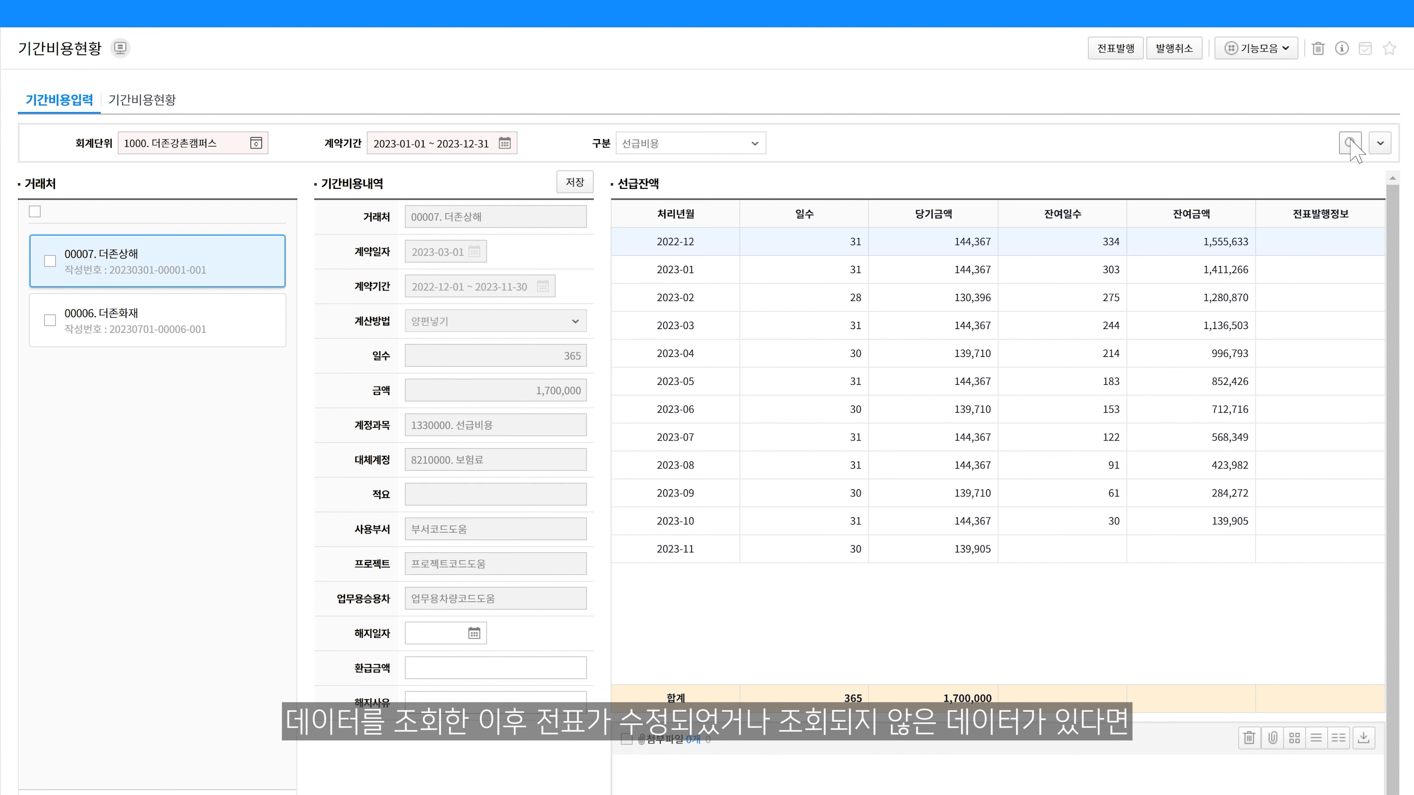
# Open the voucher import (전표불러오기) dialog and cancel it without importing.
pyautogui.click(1281, 49)
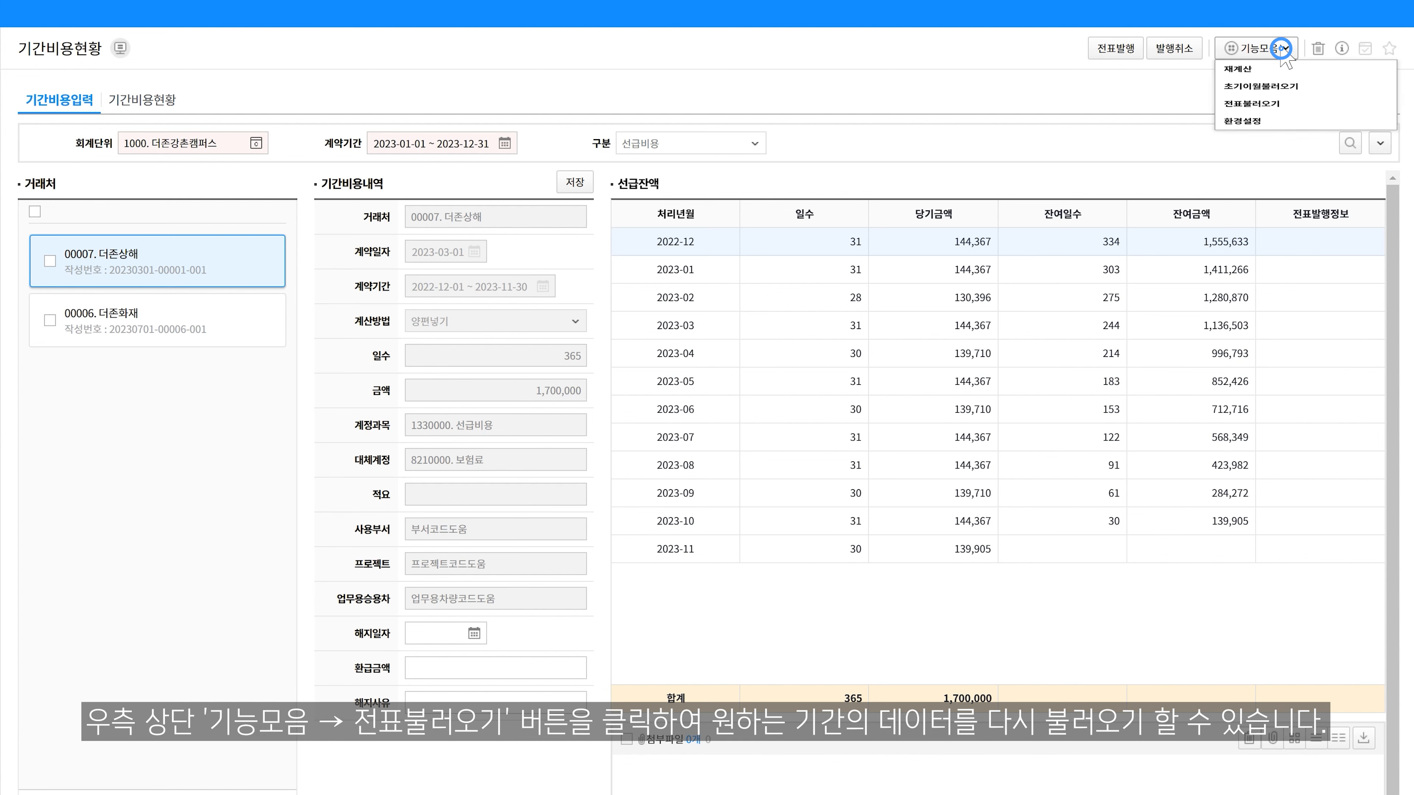
pyautogui.click(1255, 119)
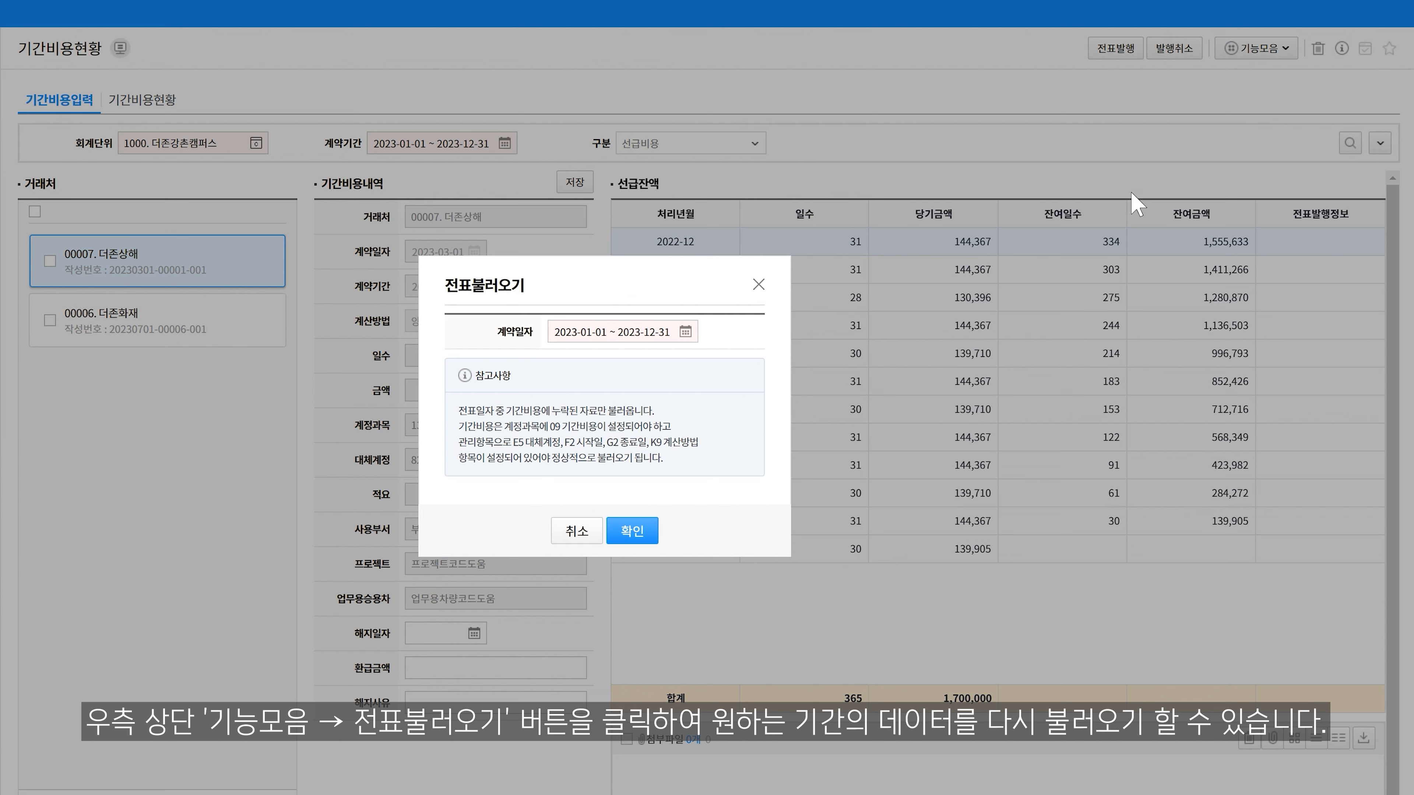
pyautogui.click(571, 524)
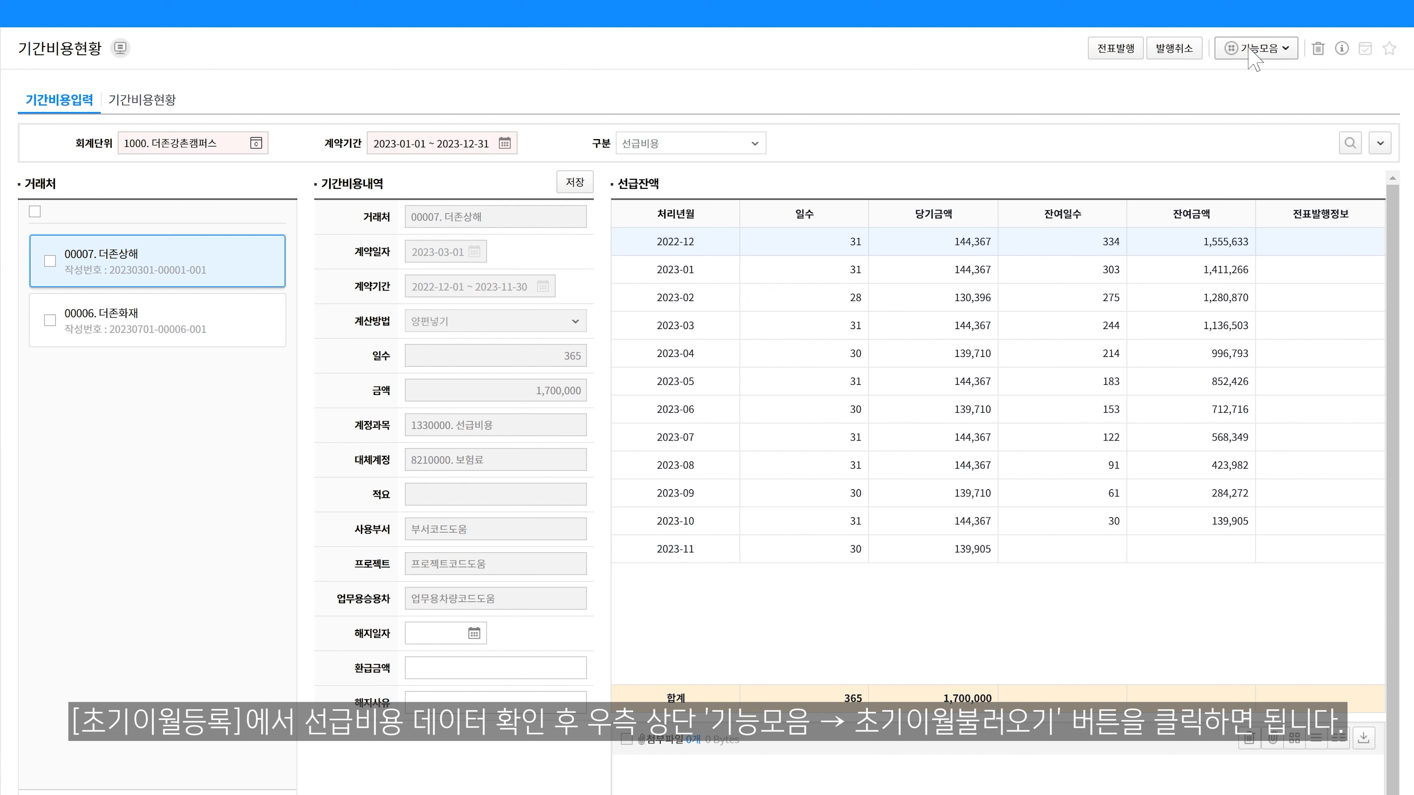
# Import the initial carry-over data (초기이월불러오기) into the period expense list, accepting the existing prior-period entries.
pyautogui.click(1249, 49)
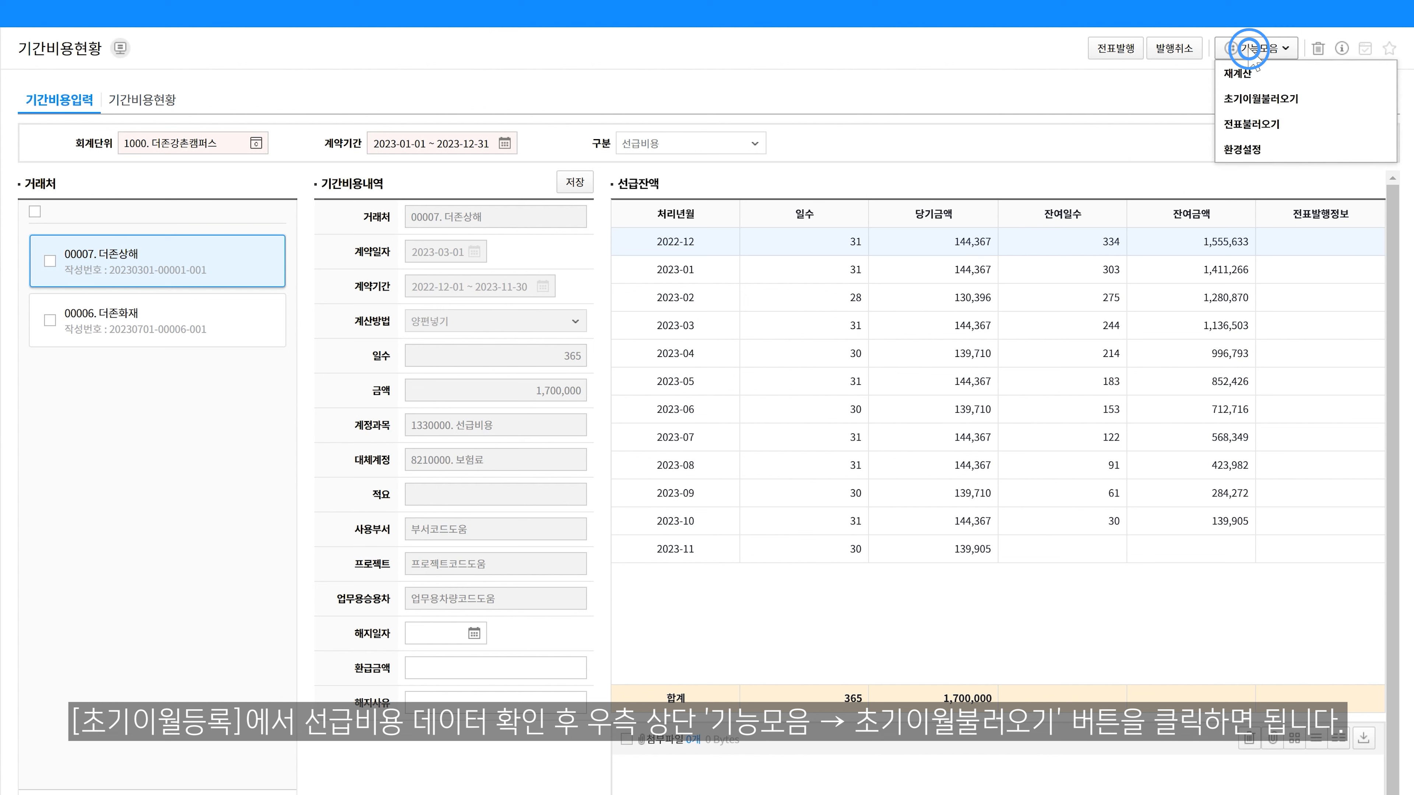
pyautogui.click(1236, 103)
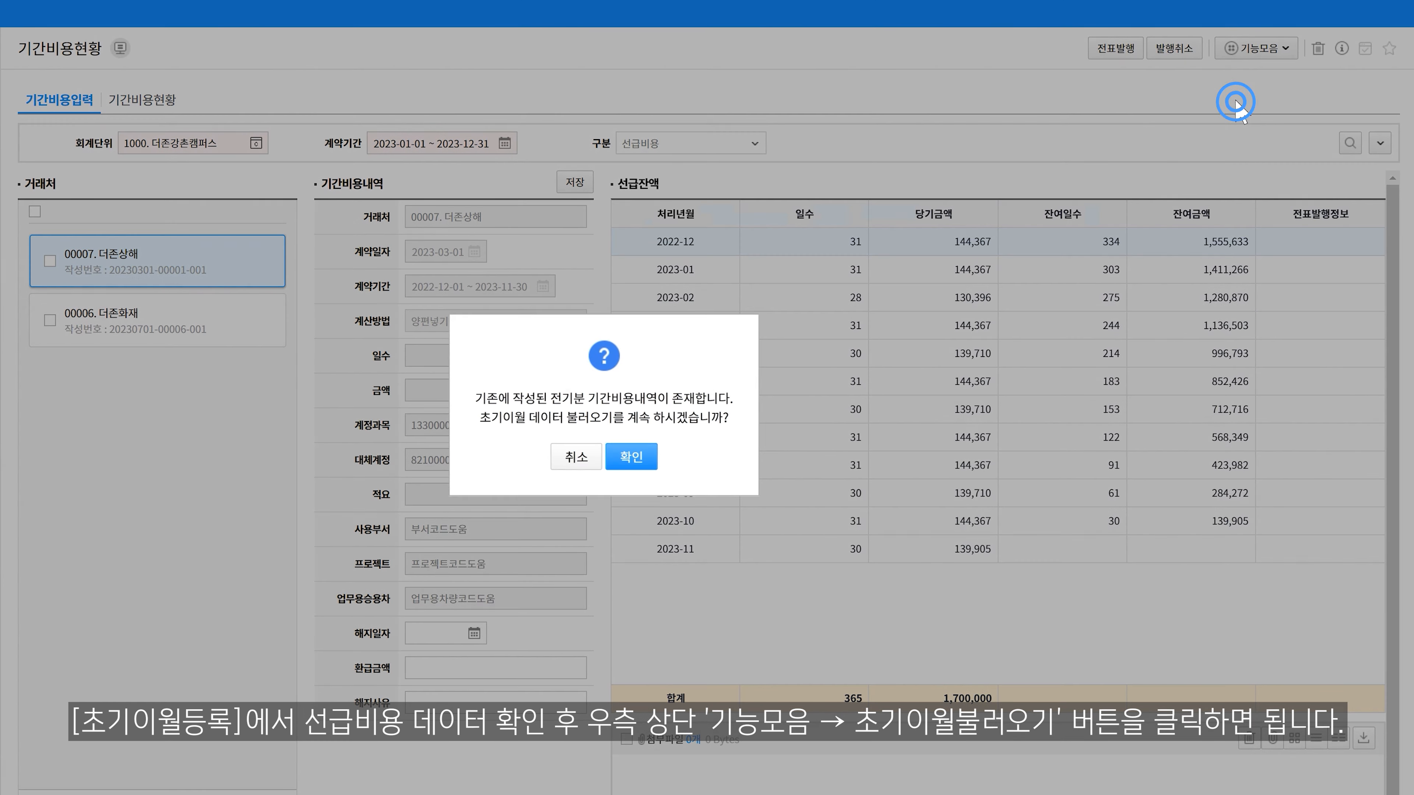
pyautogui.click(641, 456)
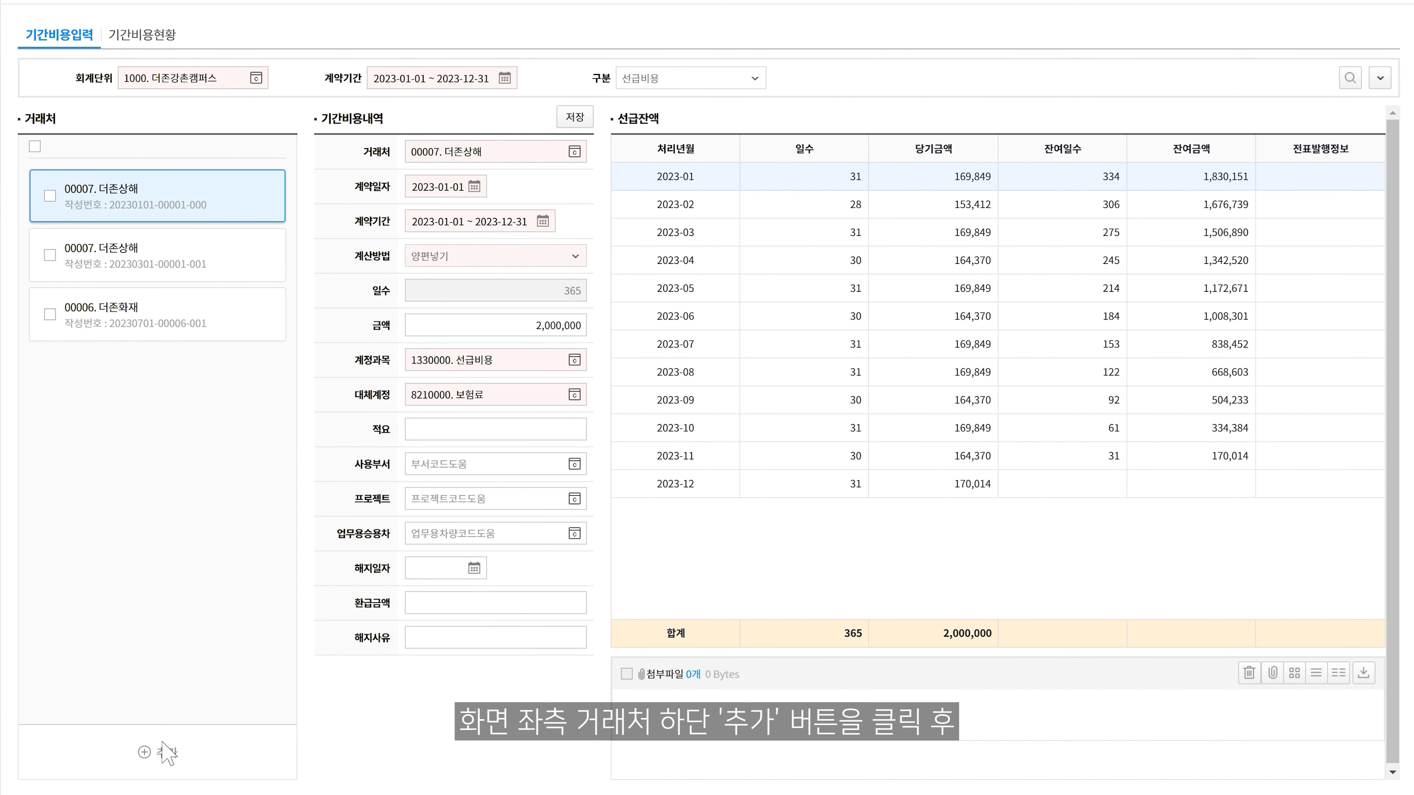
# Add a new period expense entry for vendor 00008. 더존생명 with contract date 2023-01-01.
pyautogui.click(168, 753)
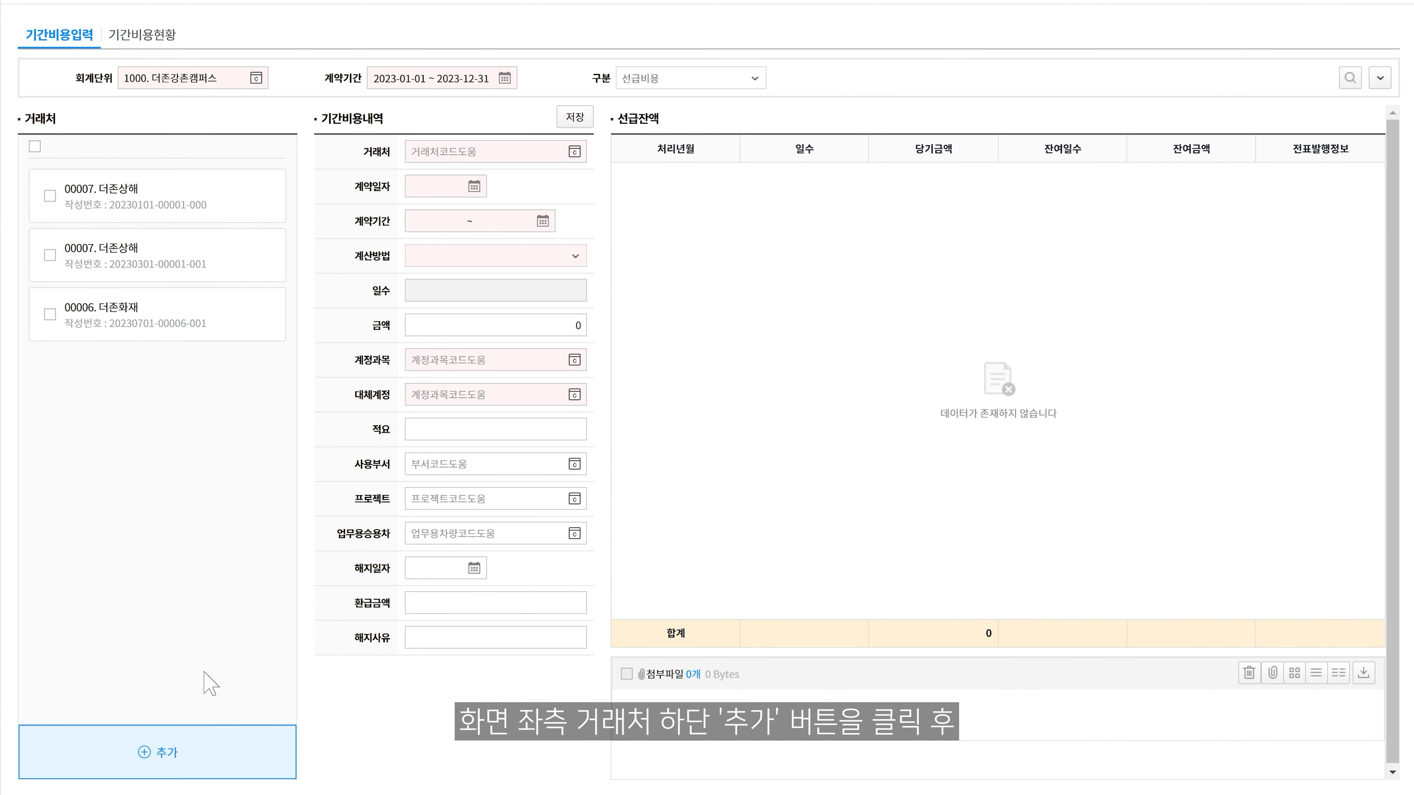
pyautogui.click(454, 159)
pyautogui.write('00008. 더존생명')
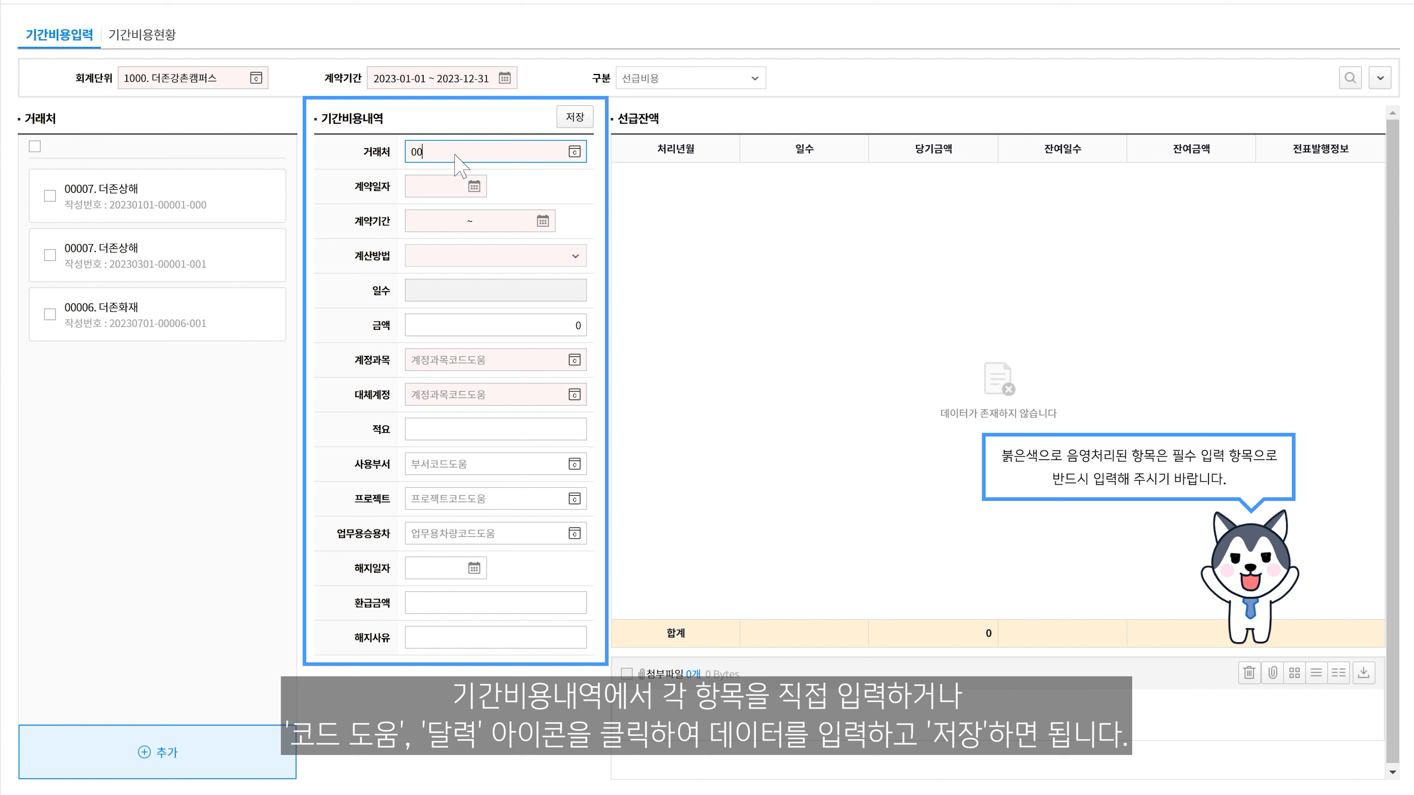
pyautogui.click(436, 189)
pyautogui.write('2023-01-01')
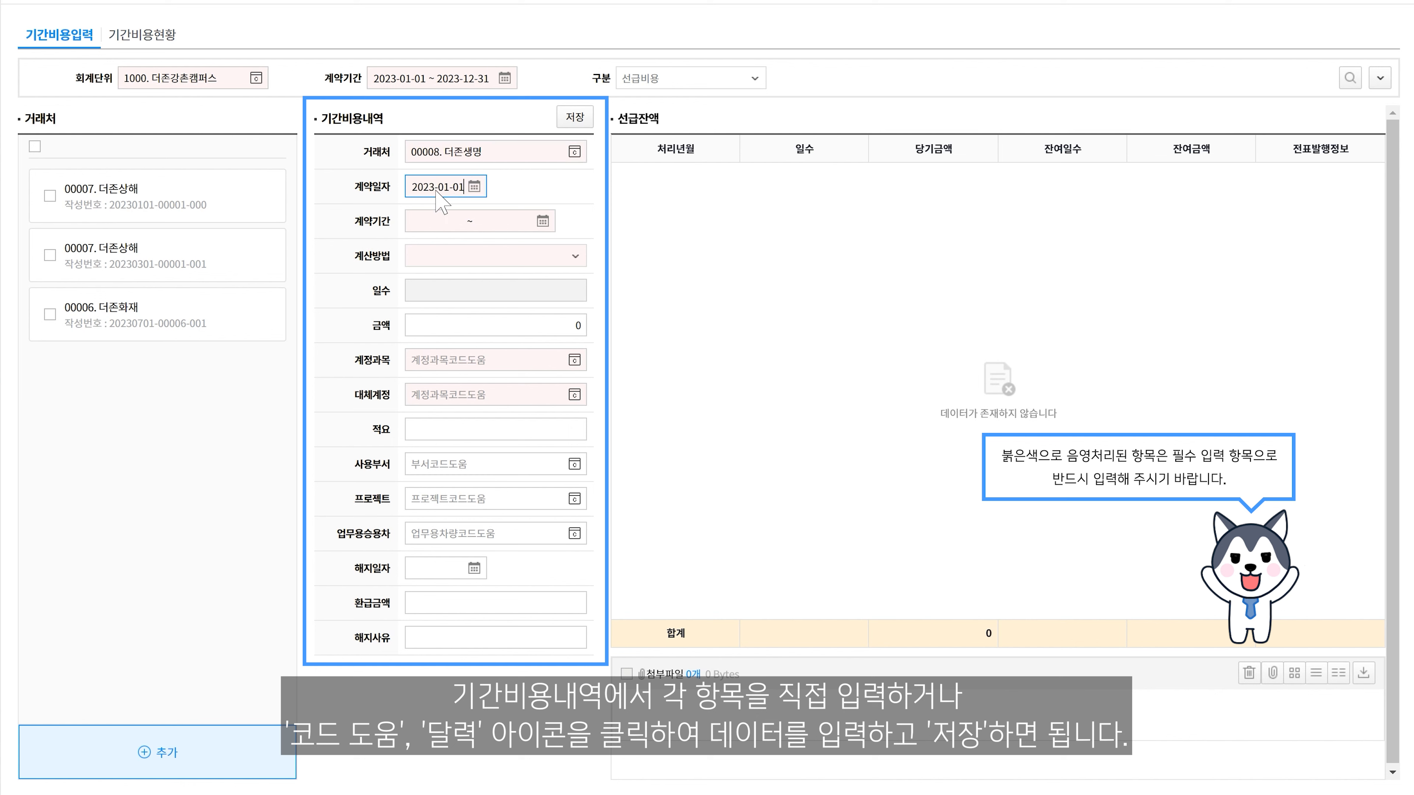
# Set the new entry's contract period to 2023-01-01 ~ 2023-12-31 and its calculation method to 양편넣기.
pyautogui.click(449, 225)
pyautogui.write('2023-01-01 ~ 2')
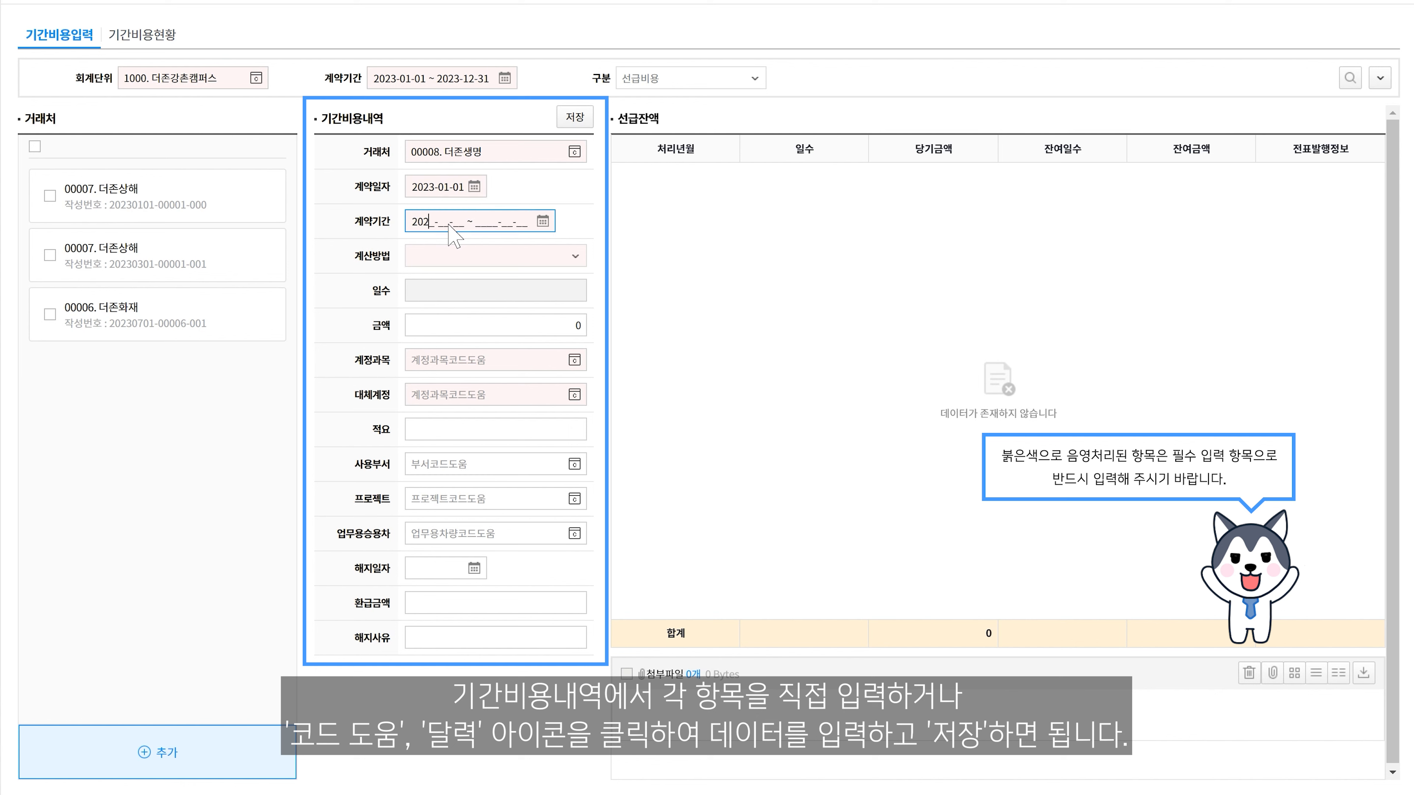
pyautogui.write('023-12-31')
pyautogui.click(574, 256)
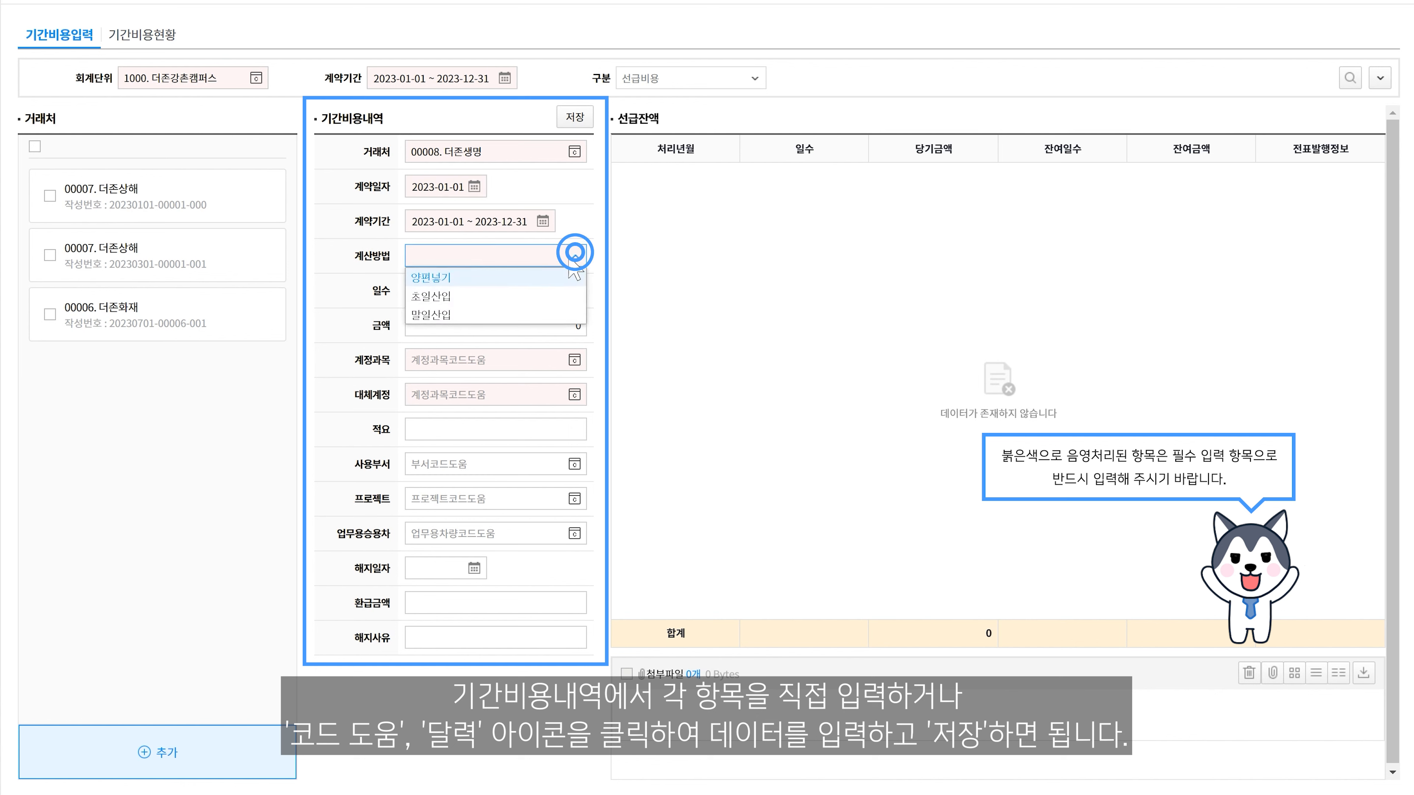
pyautogui.click(527, 275)
# Set the new entry's amount to 2,000,000 and its account (계정과목) to 1330000 선급비용.
pyautogui.click(485, 328)
pyautogui.write('2000000')
pyautogui.press('Tab')
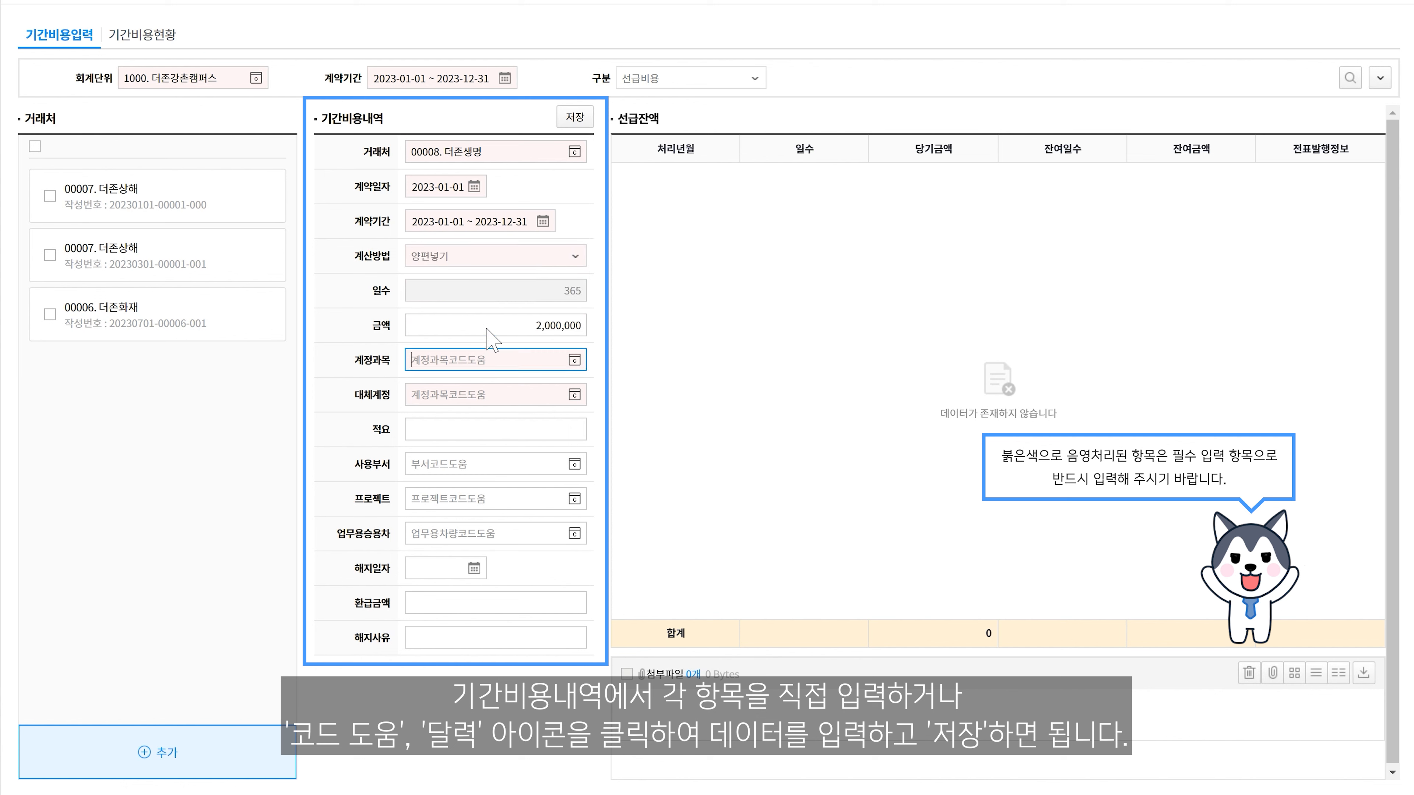
pyautogui.click(466, 363)
pyautogui.write('1330000')
pyautogui.press('Return')
# Set the new entry's replacement account (대체계정) to 8210000 보험료 and save the entry.
pyautogui.click(454, 395)
pyautogui.write('8210000')
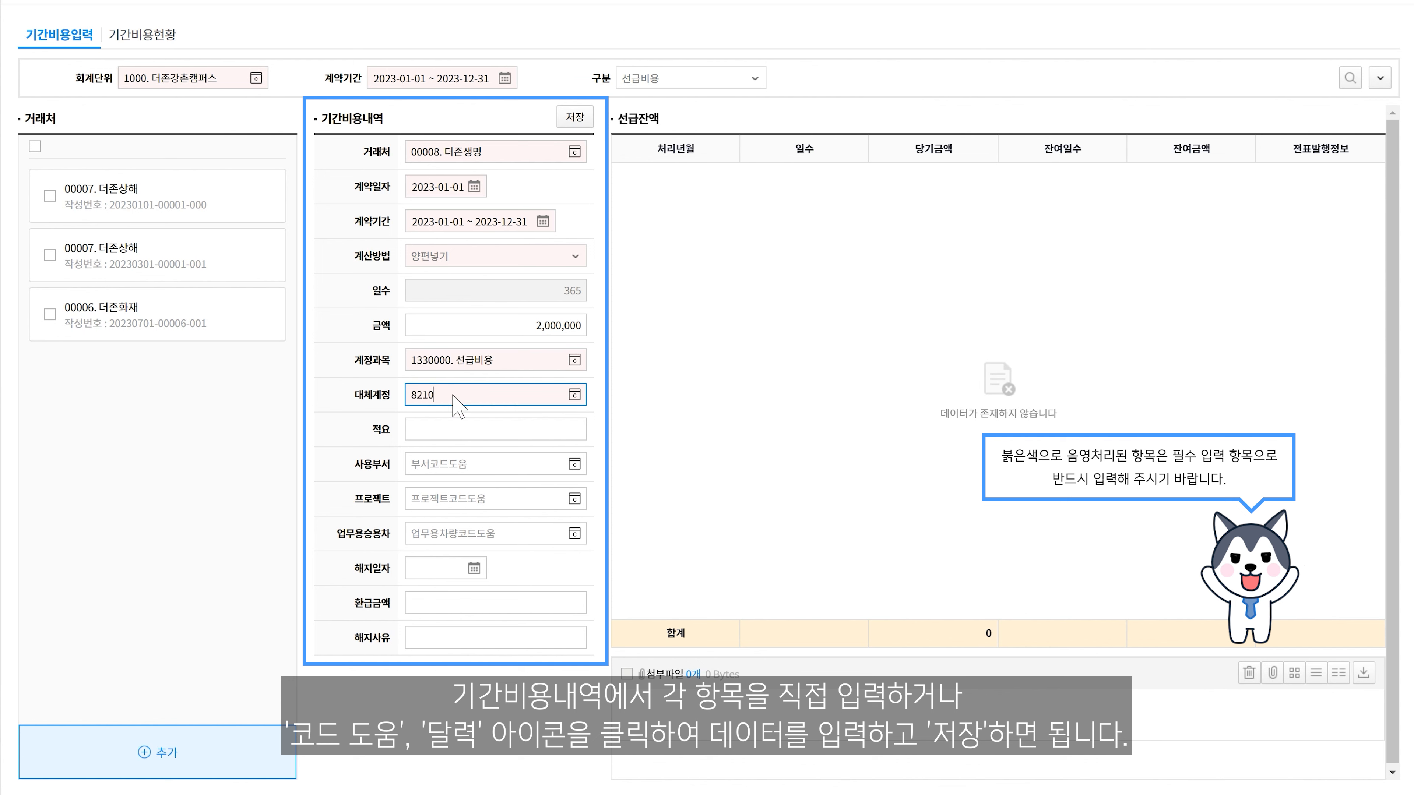
pyautogui.press('Return')
pyautogui.click(575, 117)
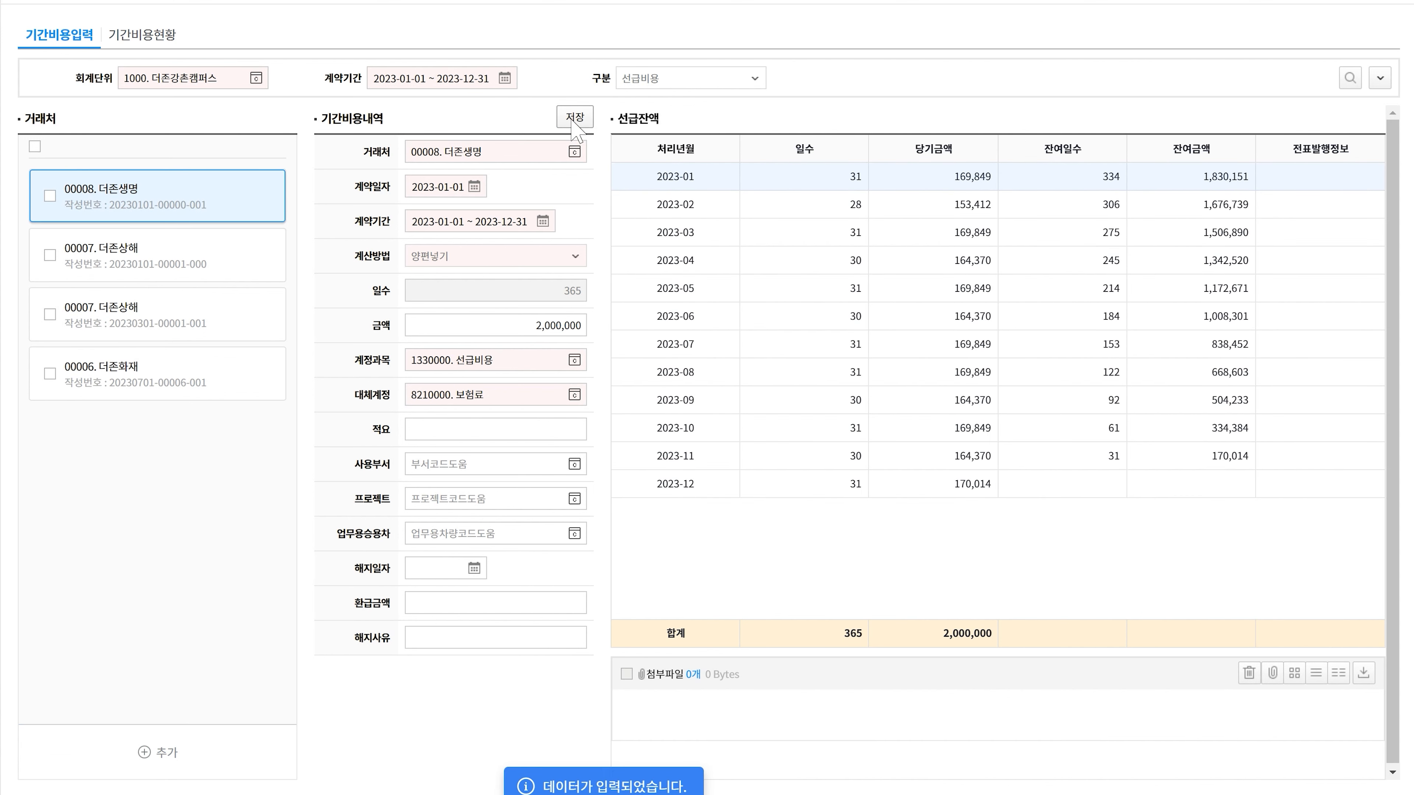
# Delete the prepaid expense entry of vendor 00008. 더존생명 and confirm the deletion.
pyautogui.click(483, 151)
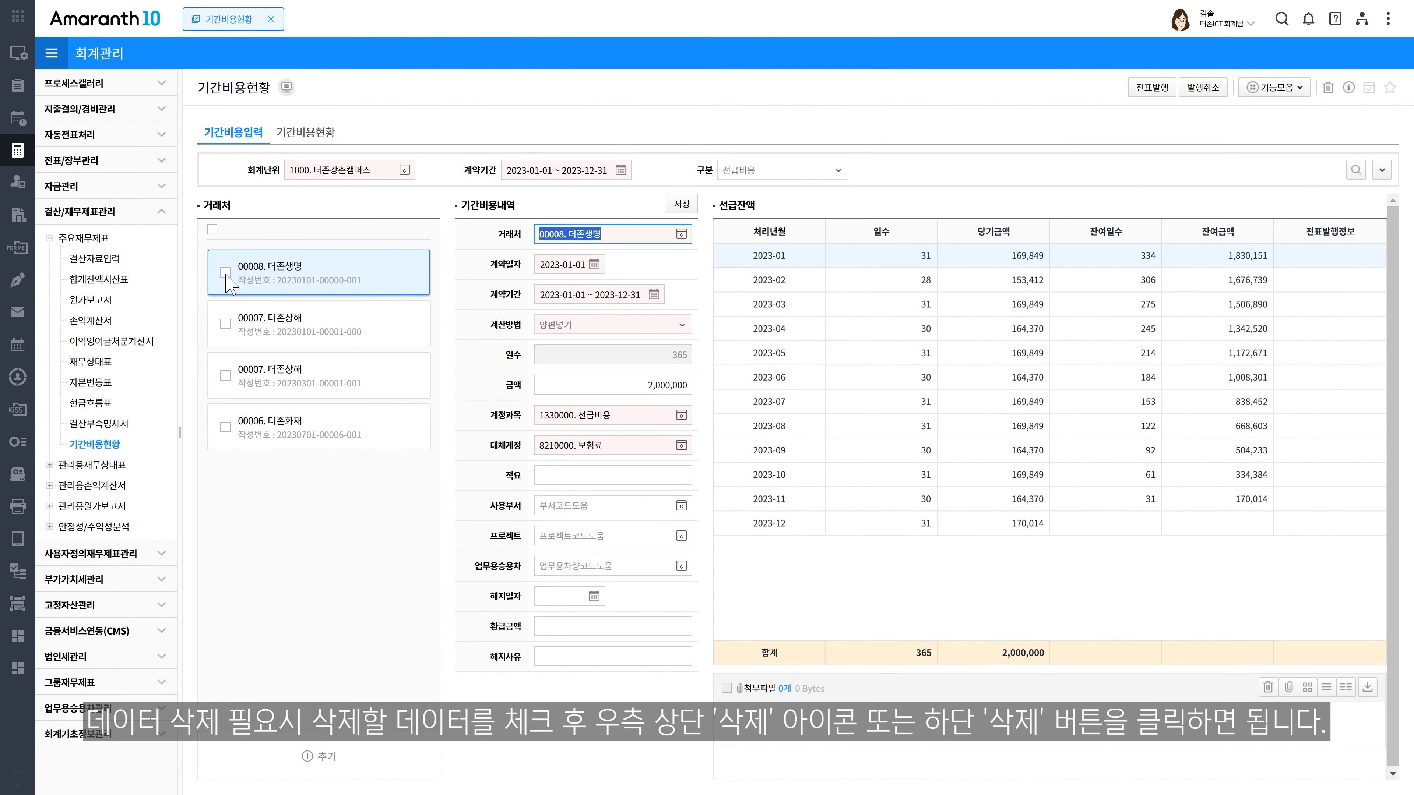
pyautogui.click(225, 273)
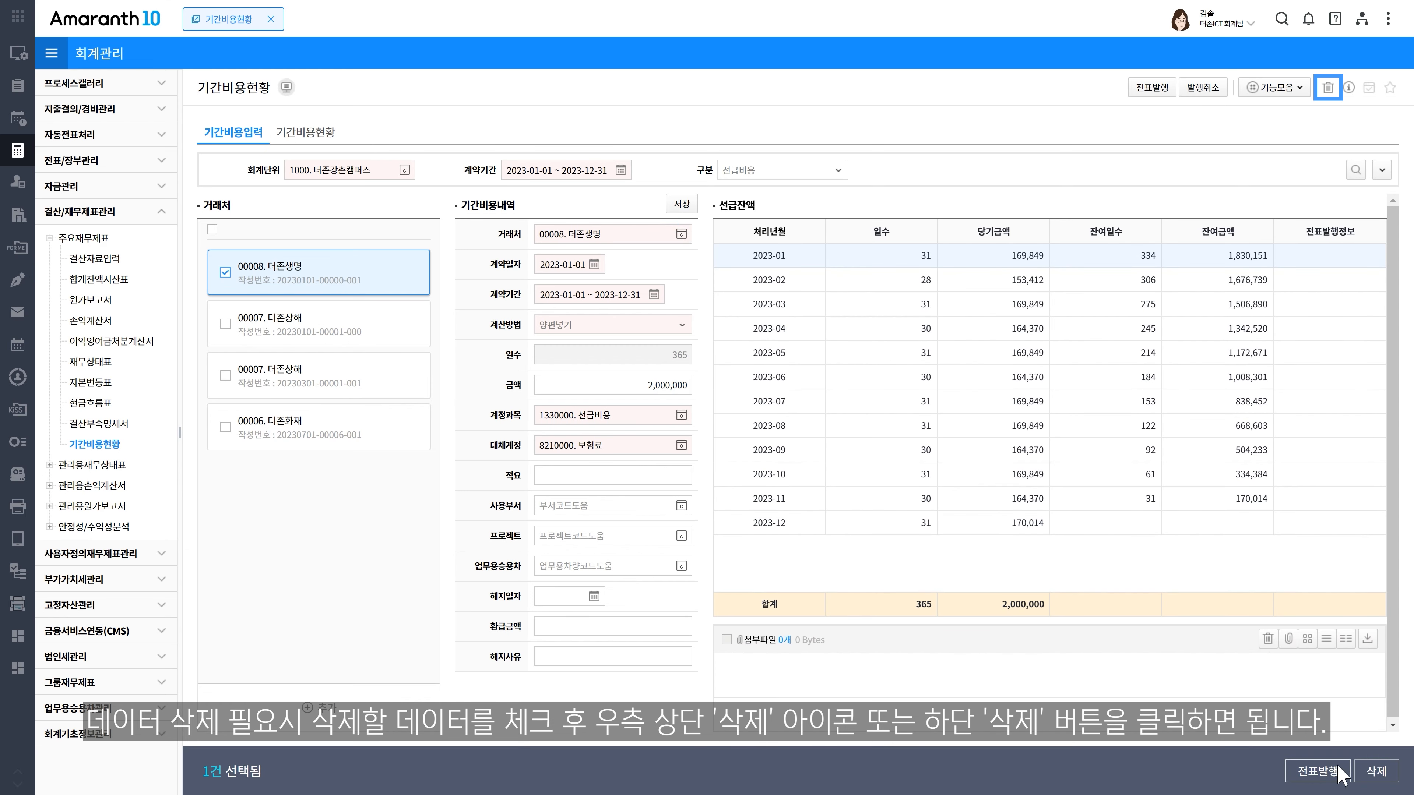
pyautogui.click(1377, 772)
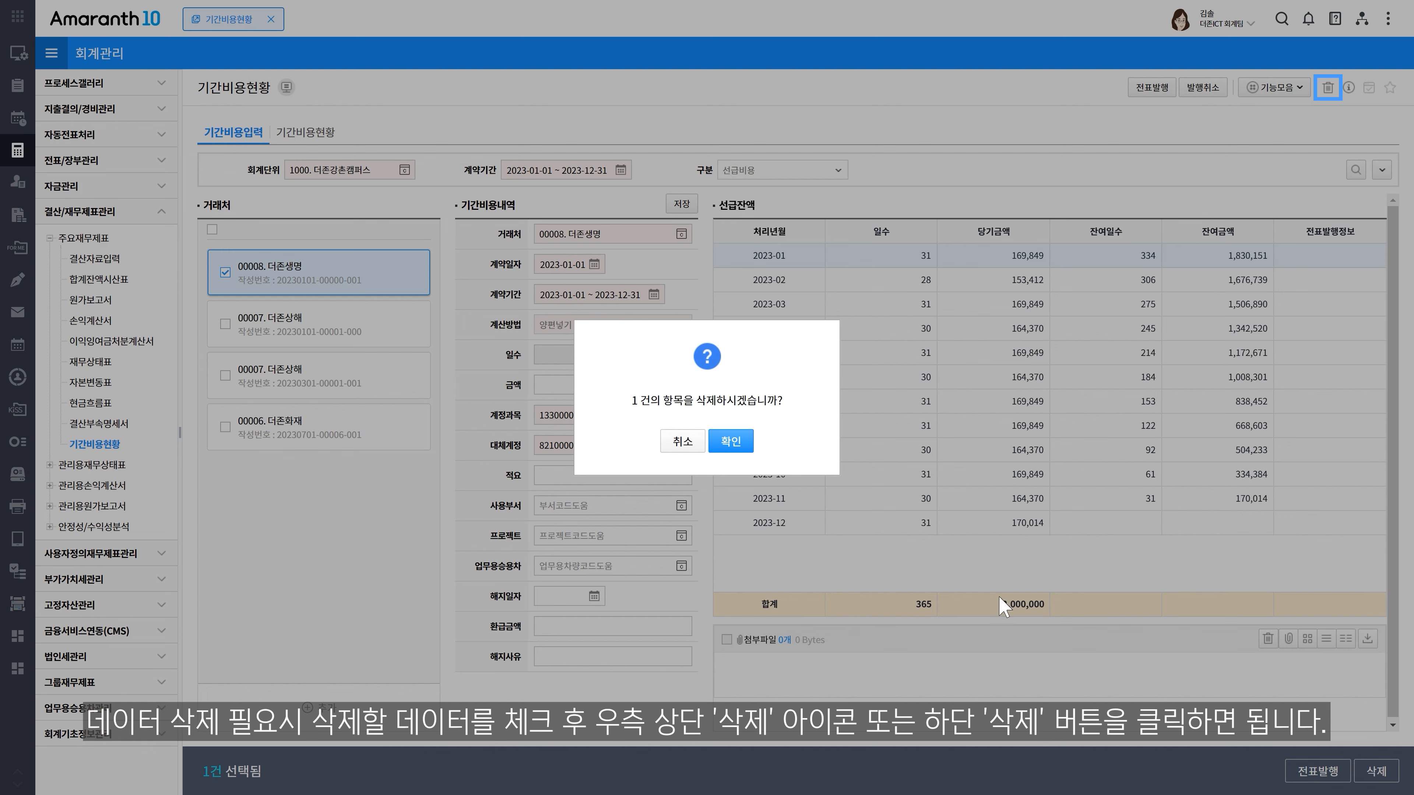
pyautogui.click(718, 440)
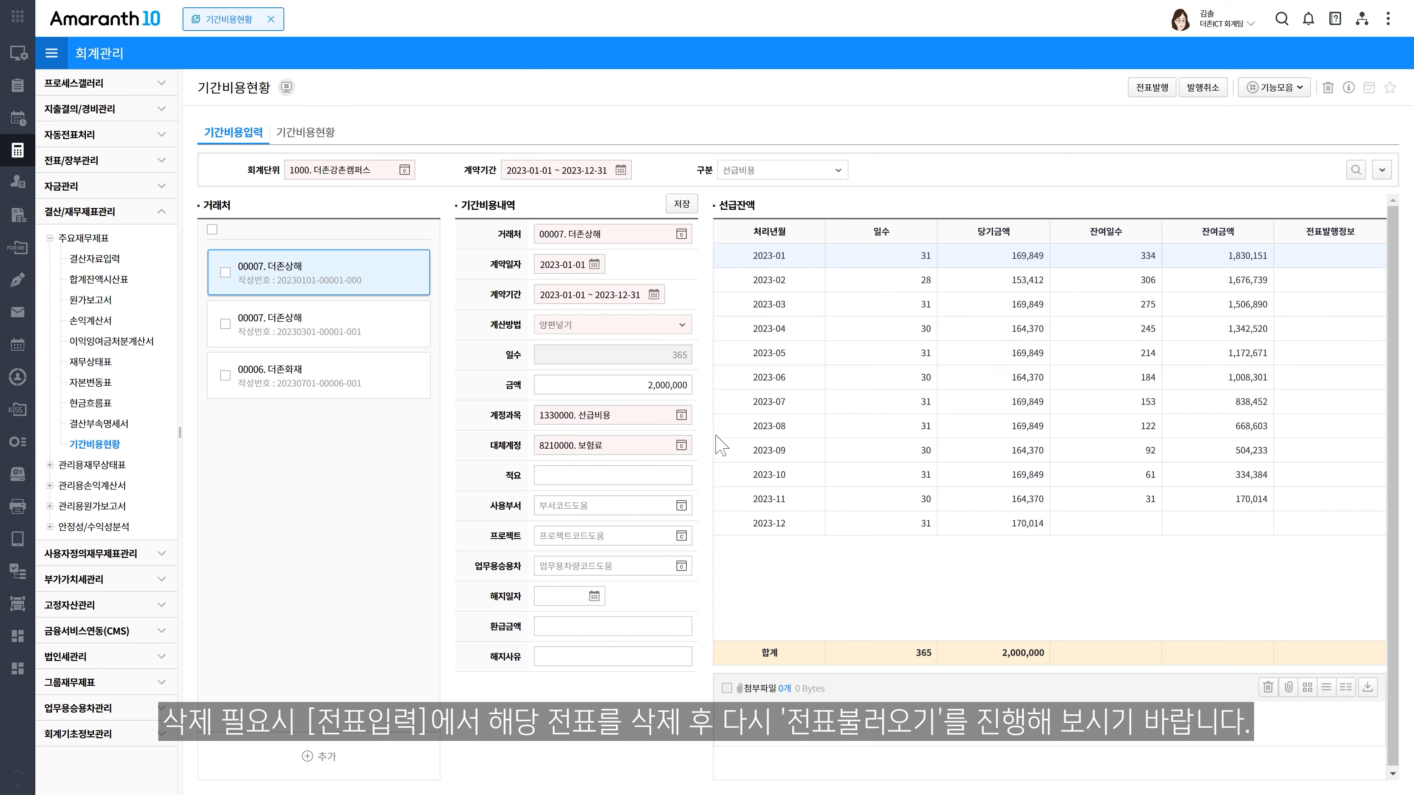
# Select the 00006. 더존화재 entry and set 소수점자릿수 계산 설정 to 4 in 환경설정.
pyautogui.click(384, 392)
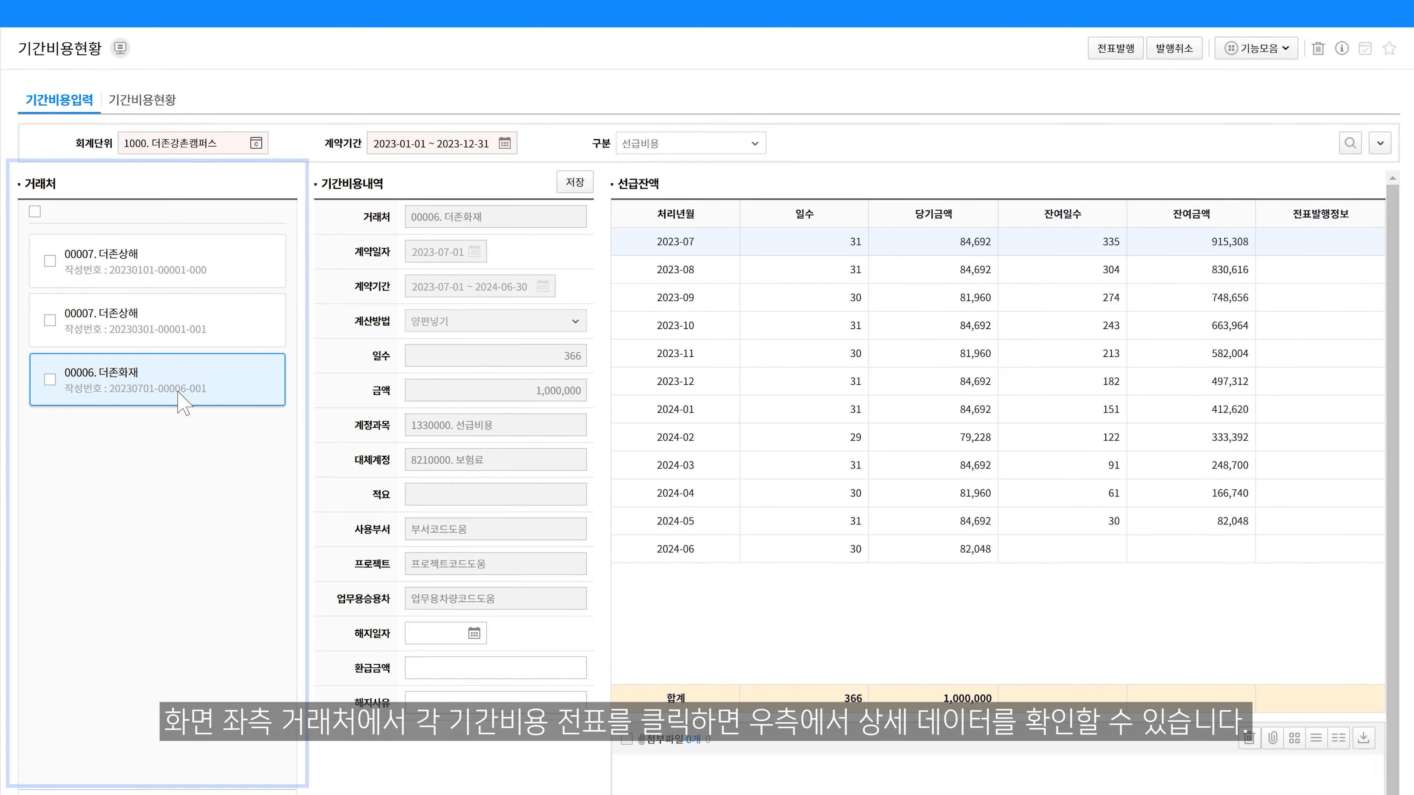
pyautogui.click(177, 393)
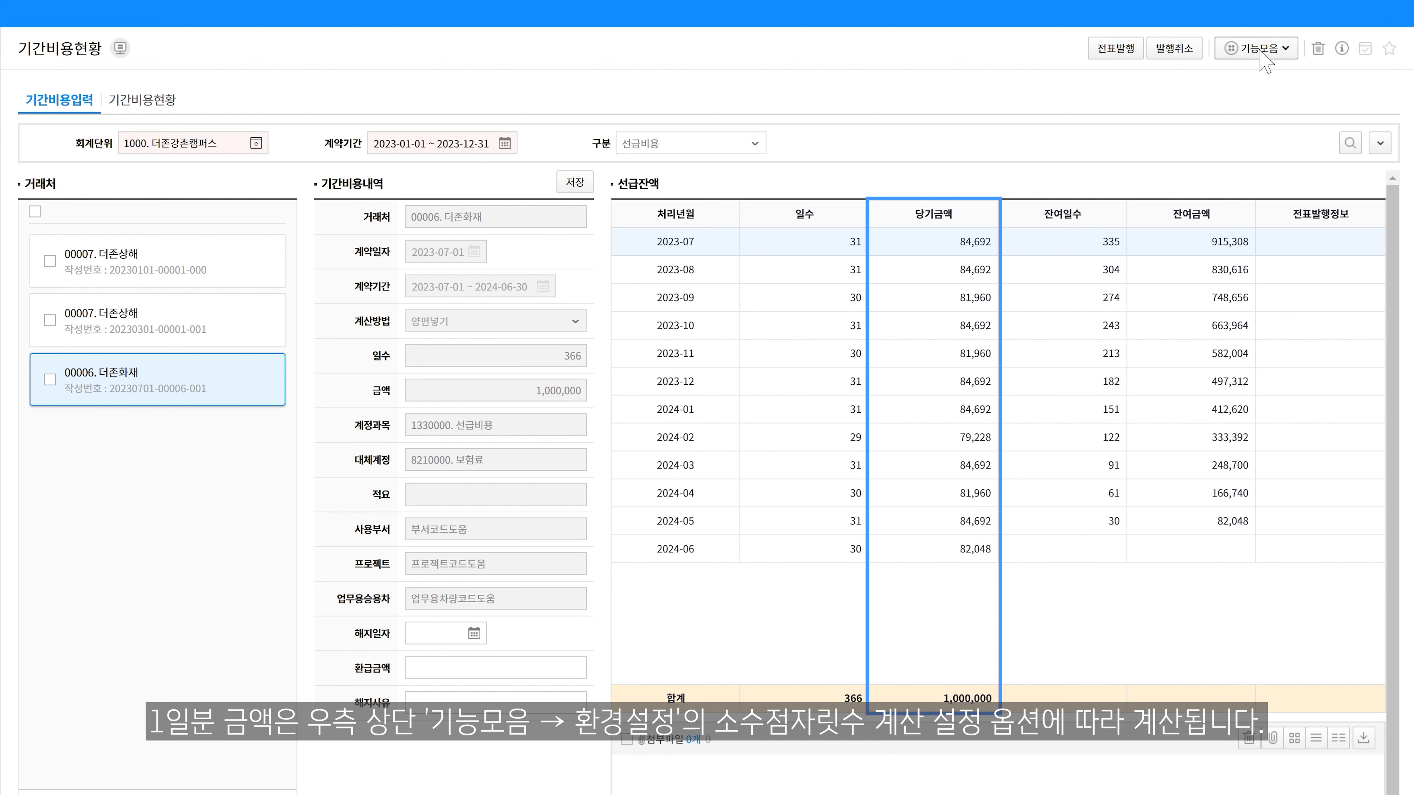
pyautogui.click(1275, 49)
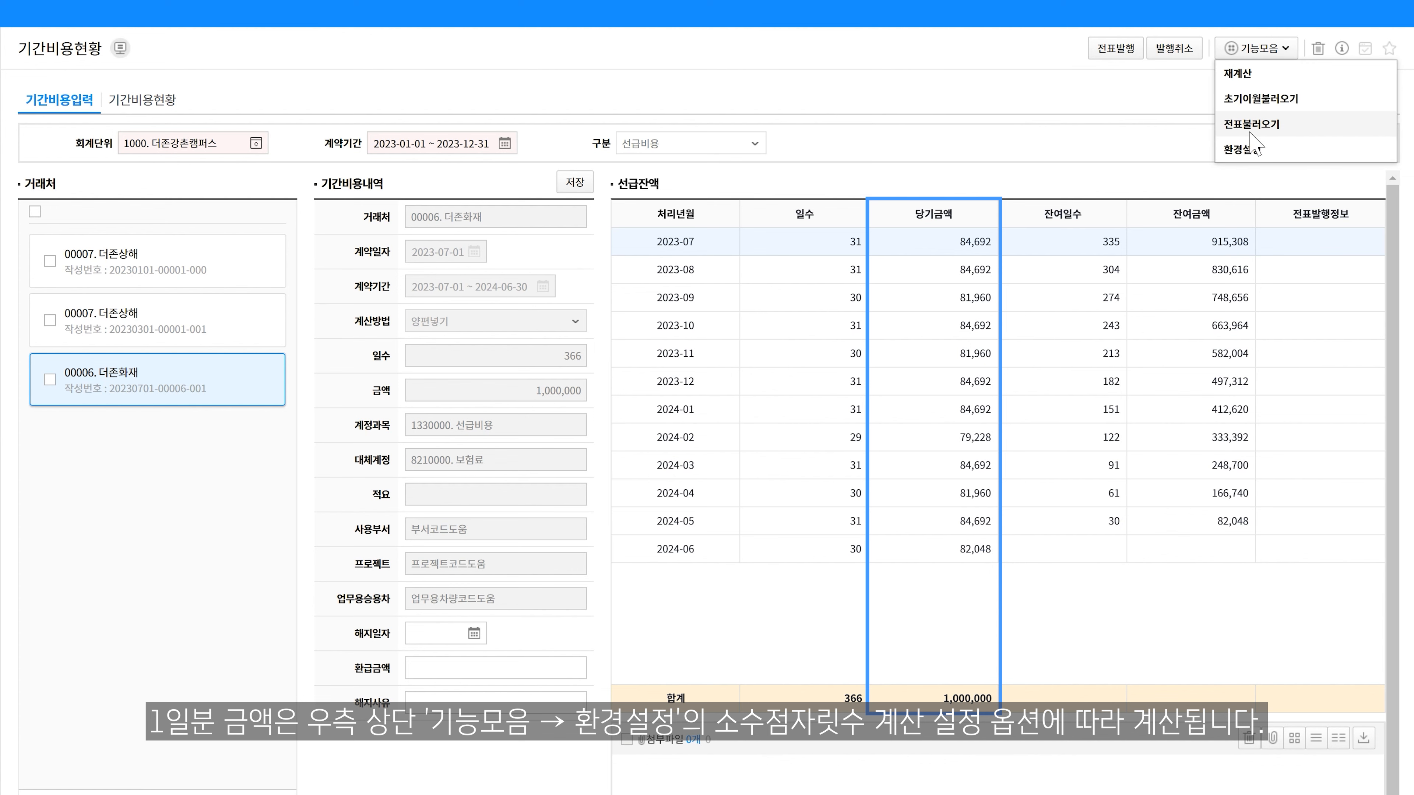
pyautogui.click(1242, 150)
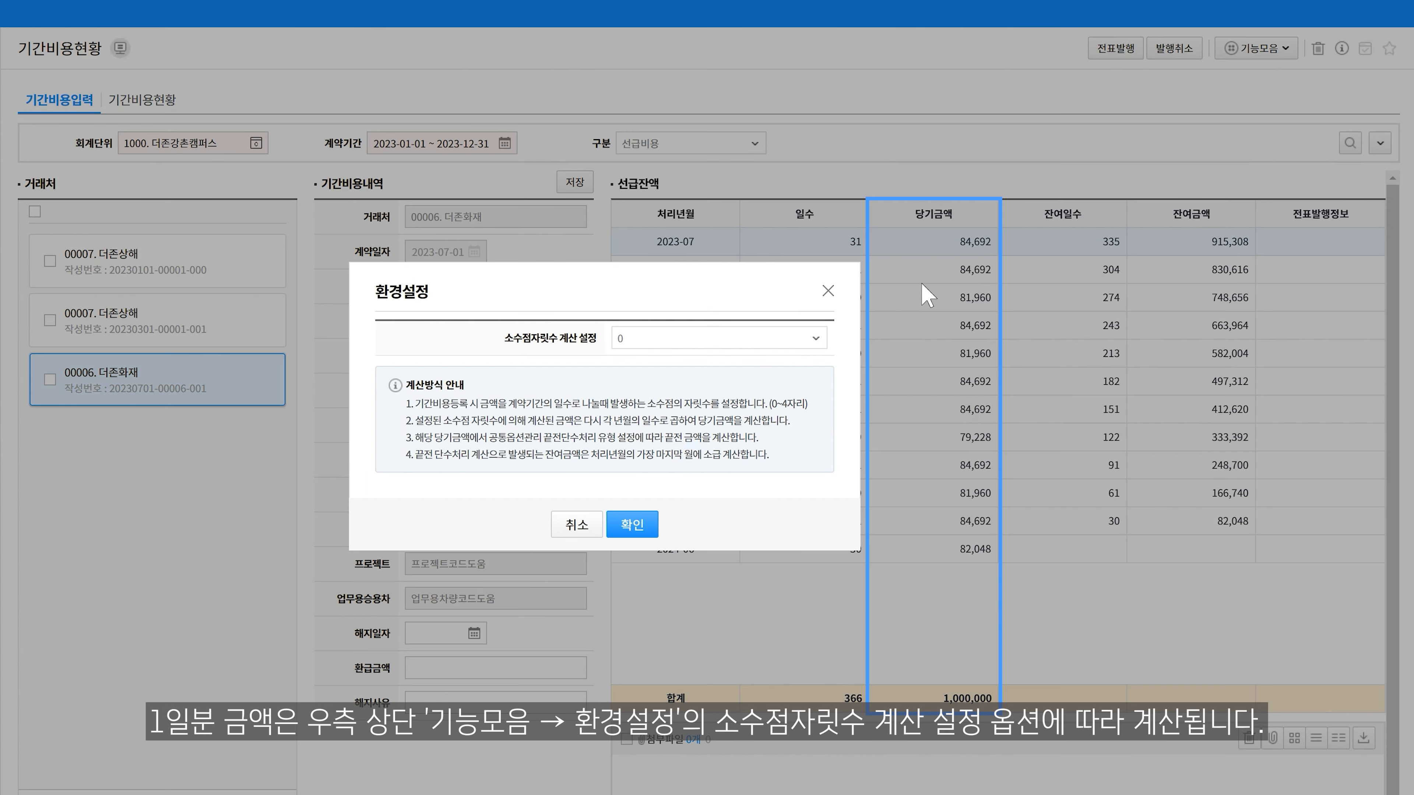
pyautogui.click(814, 339)
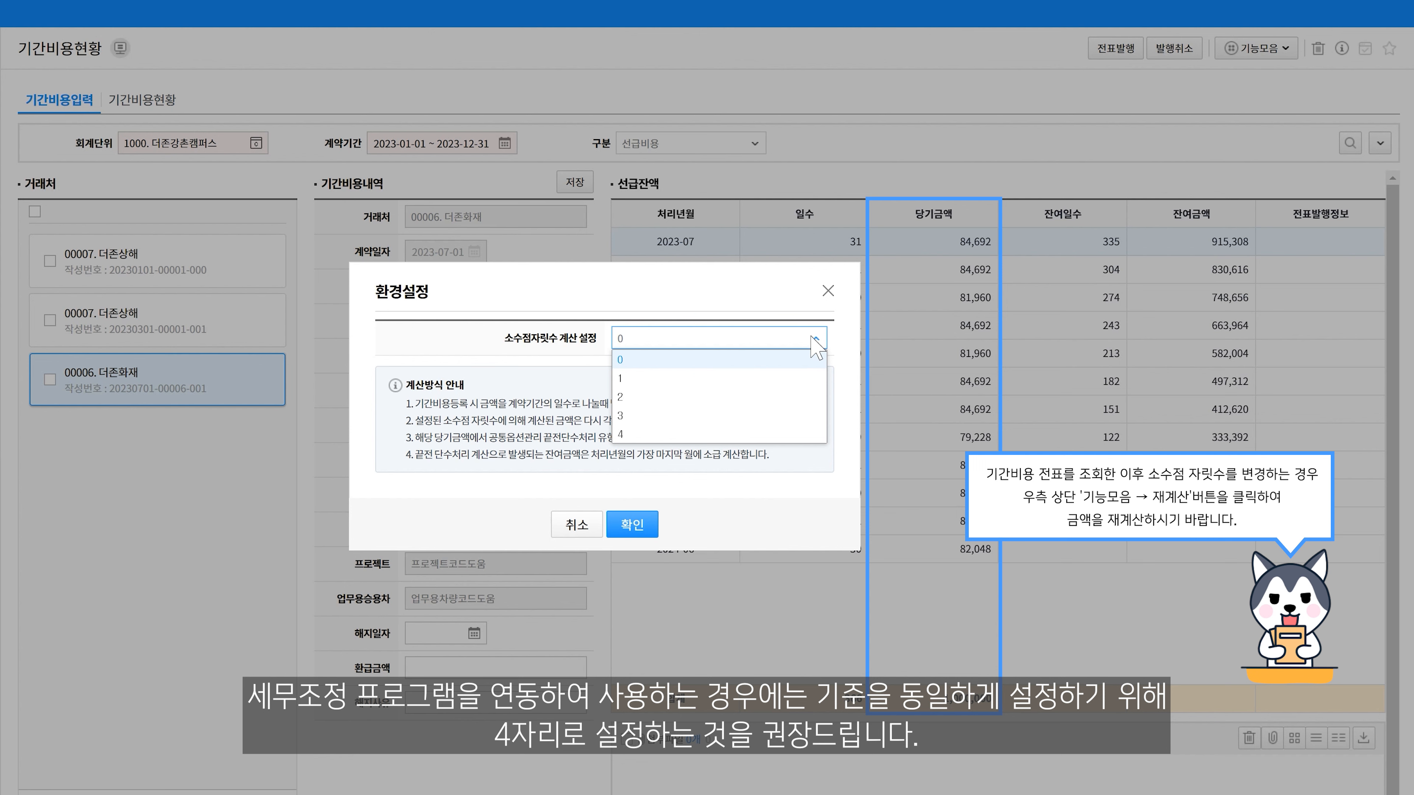
pyautogui.click(723, 434)
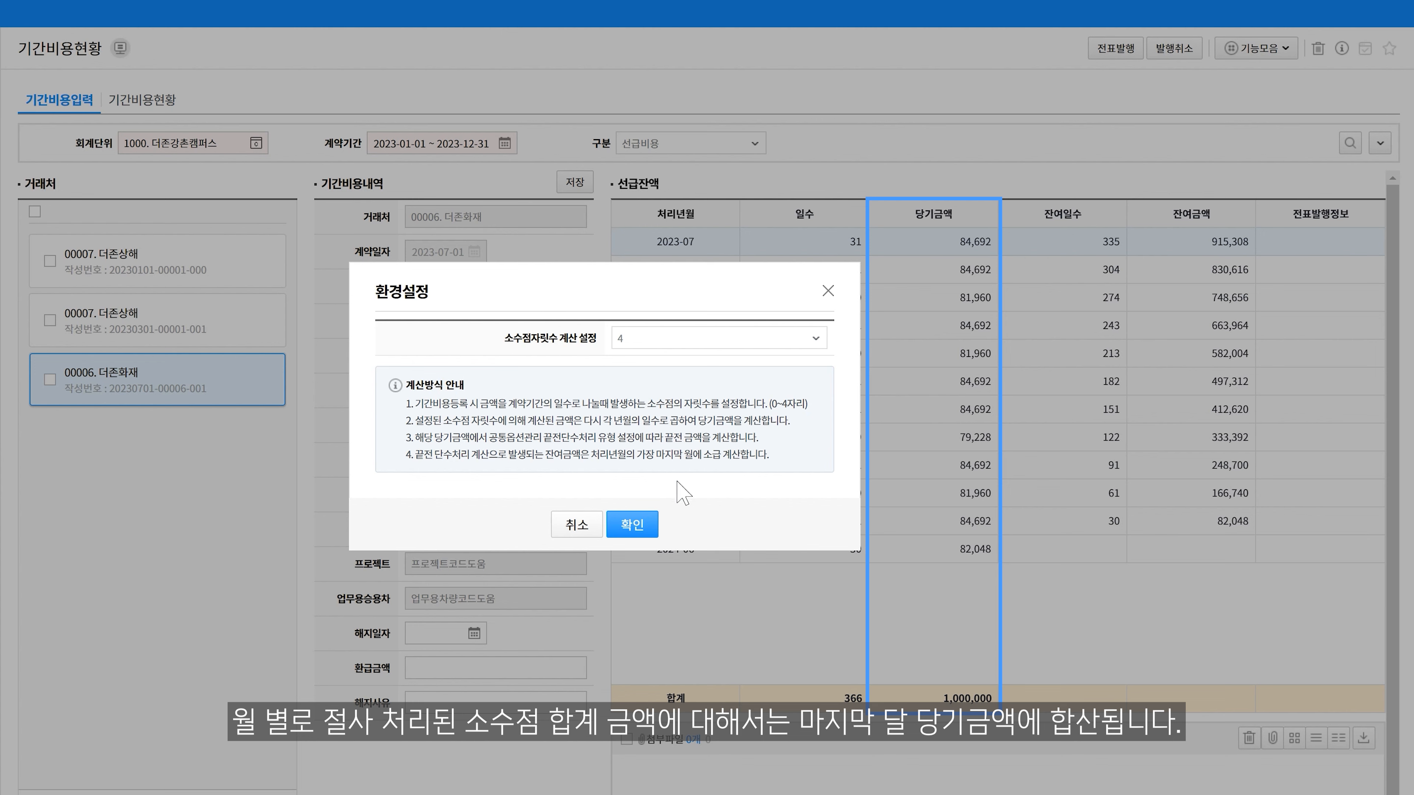
pyautogui.click(632, 524)
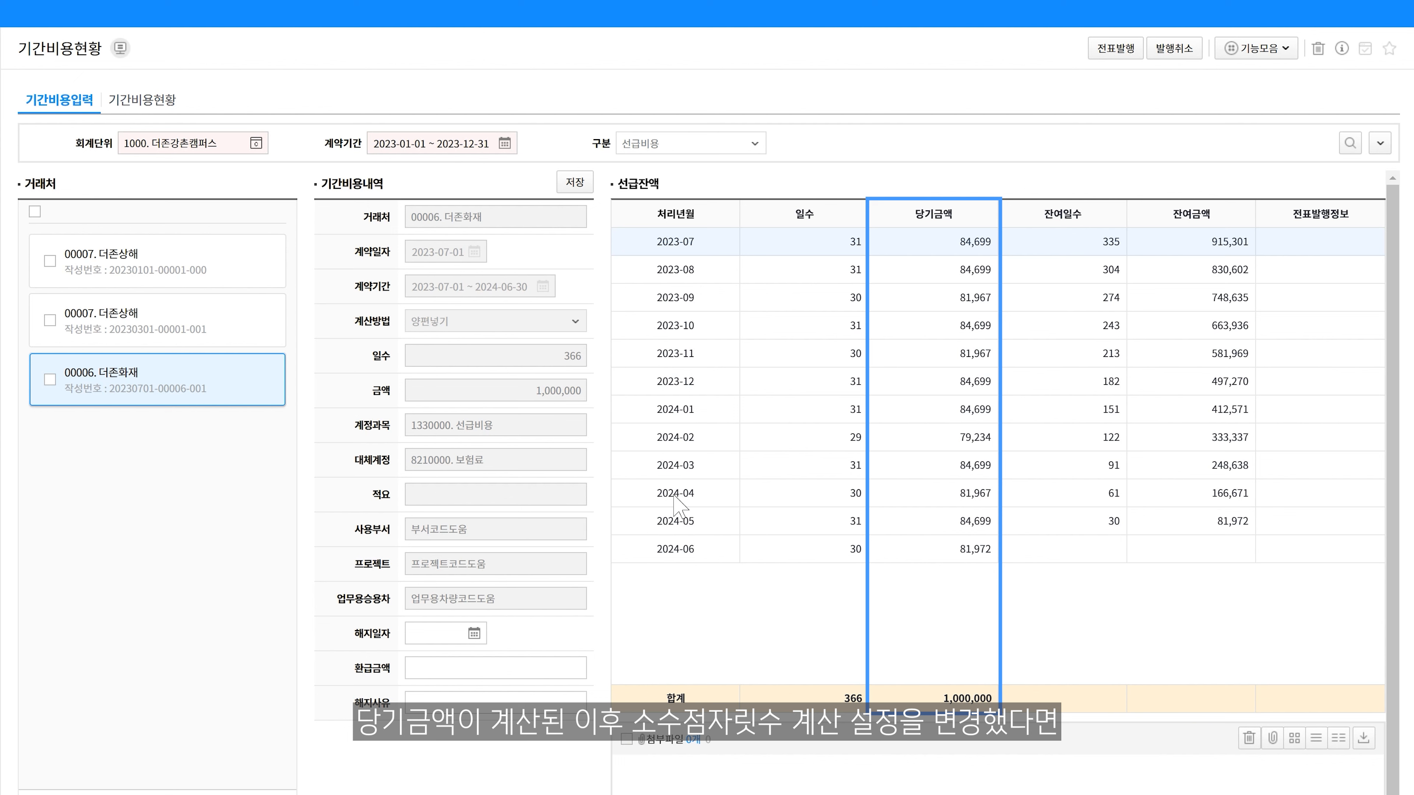
# Recalculate (재계산) the period expense amounts and view all queried entries in the 기간비용현황 overview.
pyautogui.click(1283, 49)
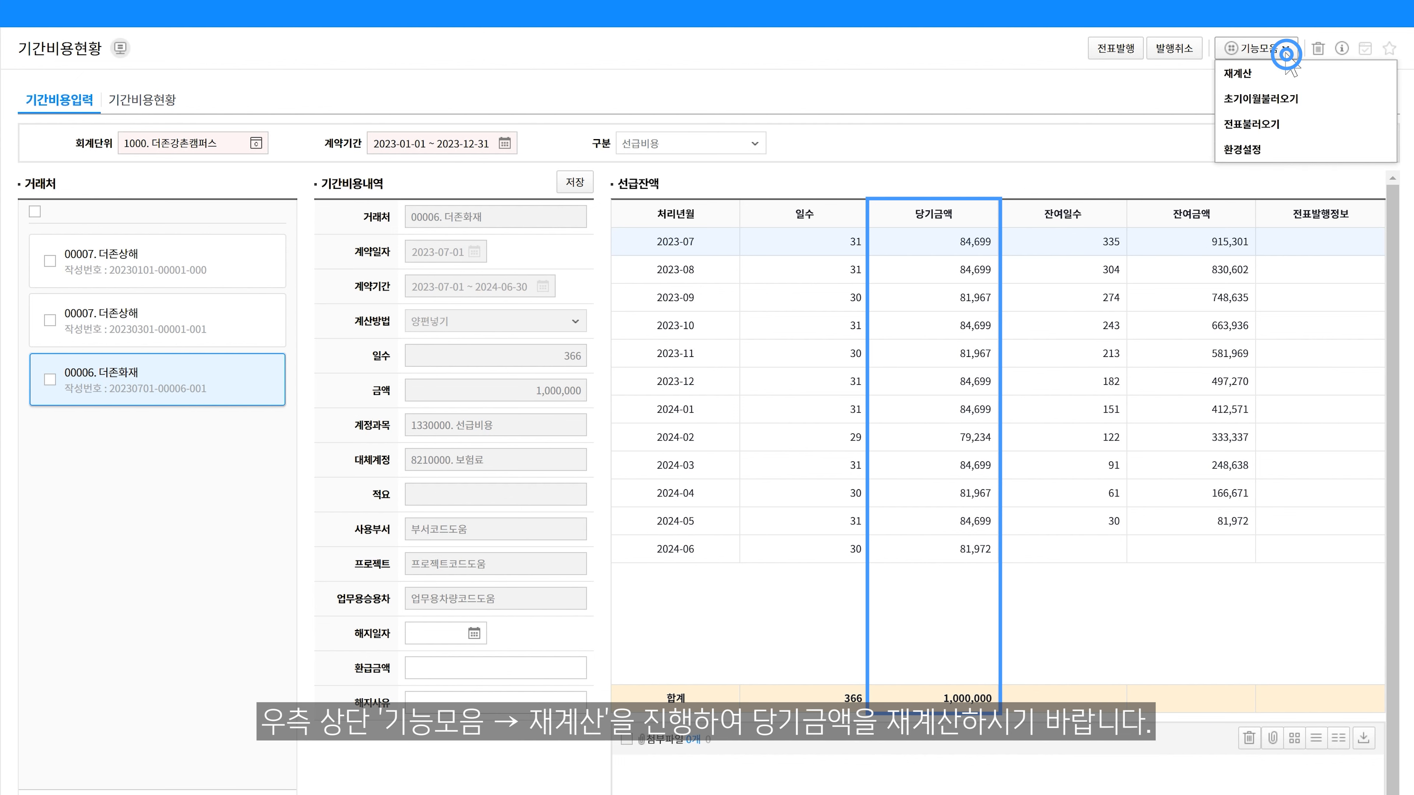
pyautogui.click(1264, 72)
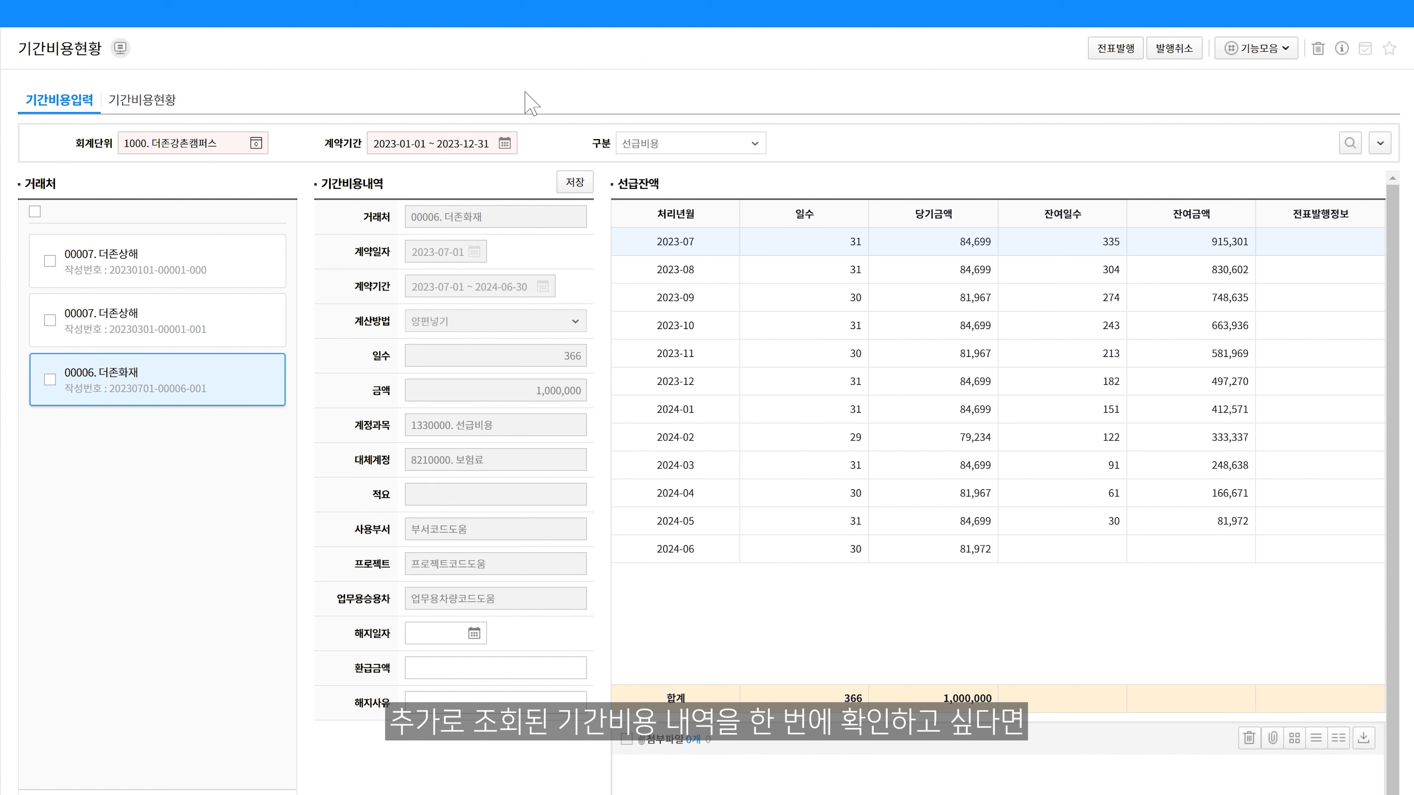
pyautogui.click(142, 103)
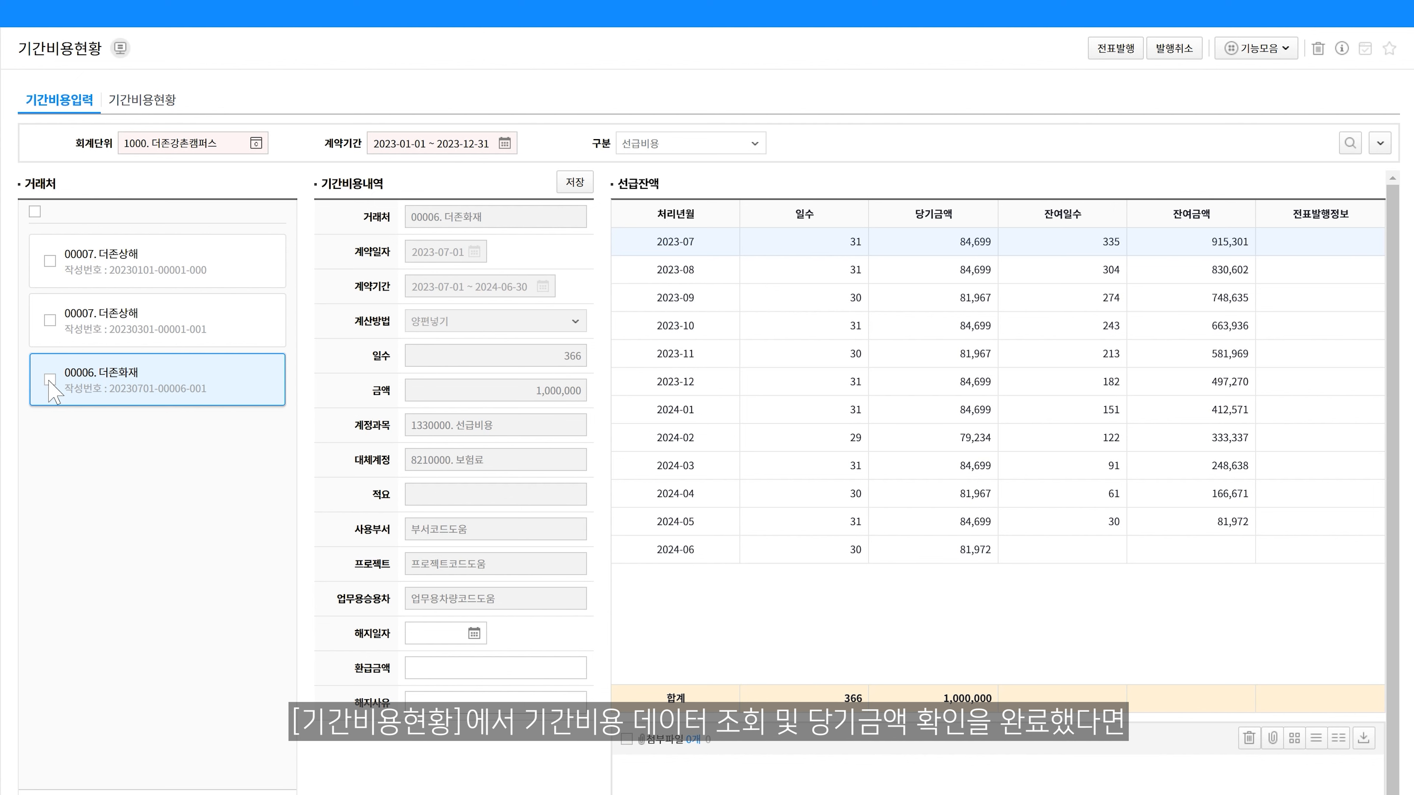
# Issue the 00006. 더존화재 replacement voucher for 2023-01 ~ 2023-12 with 작성번호 set to 개별발행, and open the issued voucher from the 2023-07 row.
pyautogui.click(50, 380)
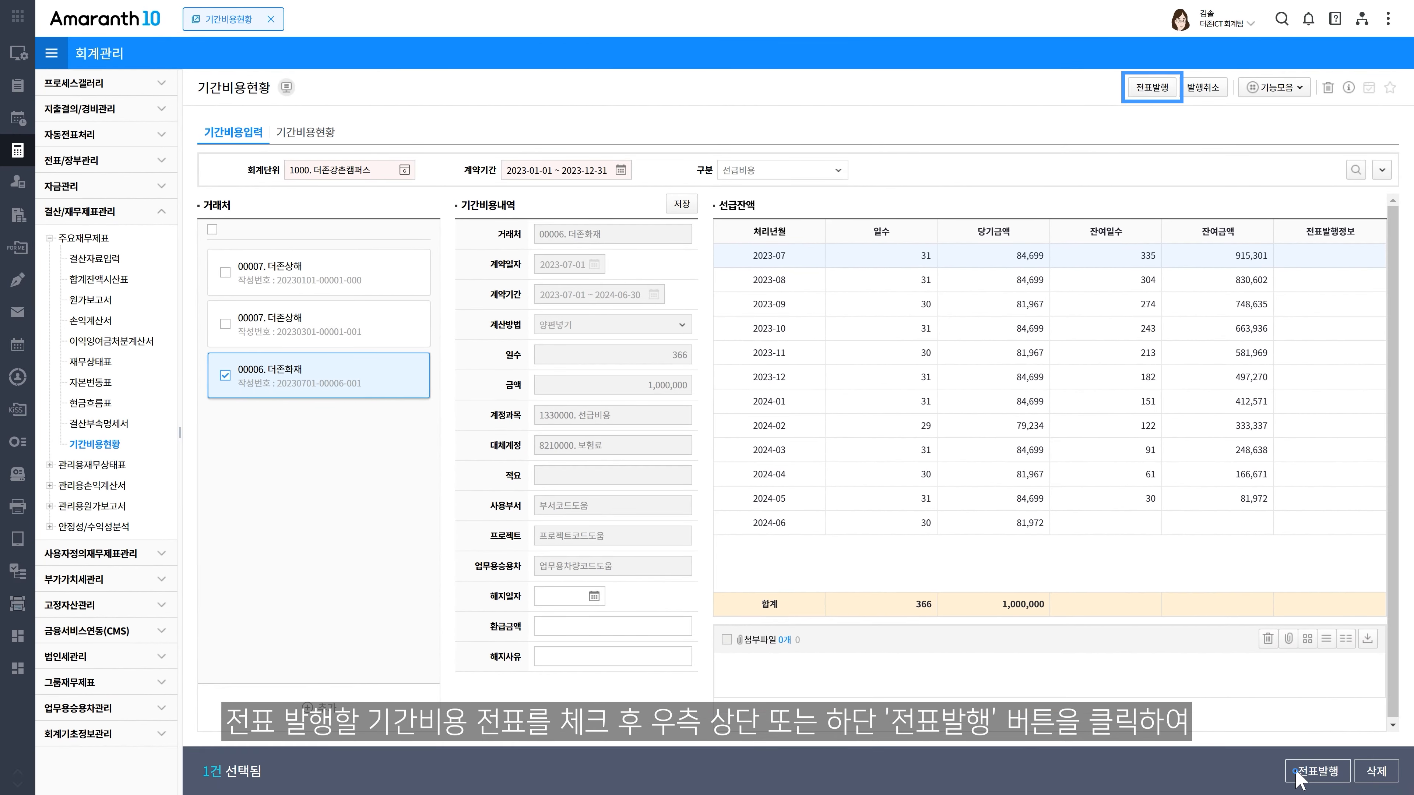
pyautogui.click(1297, 777)
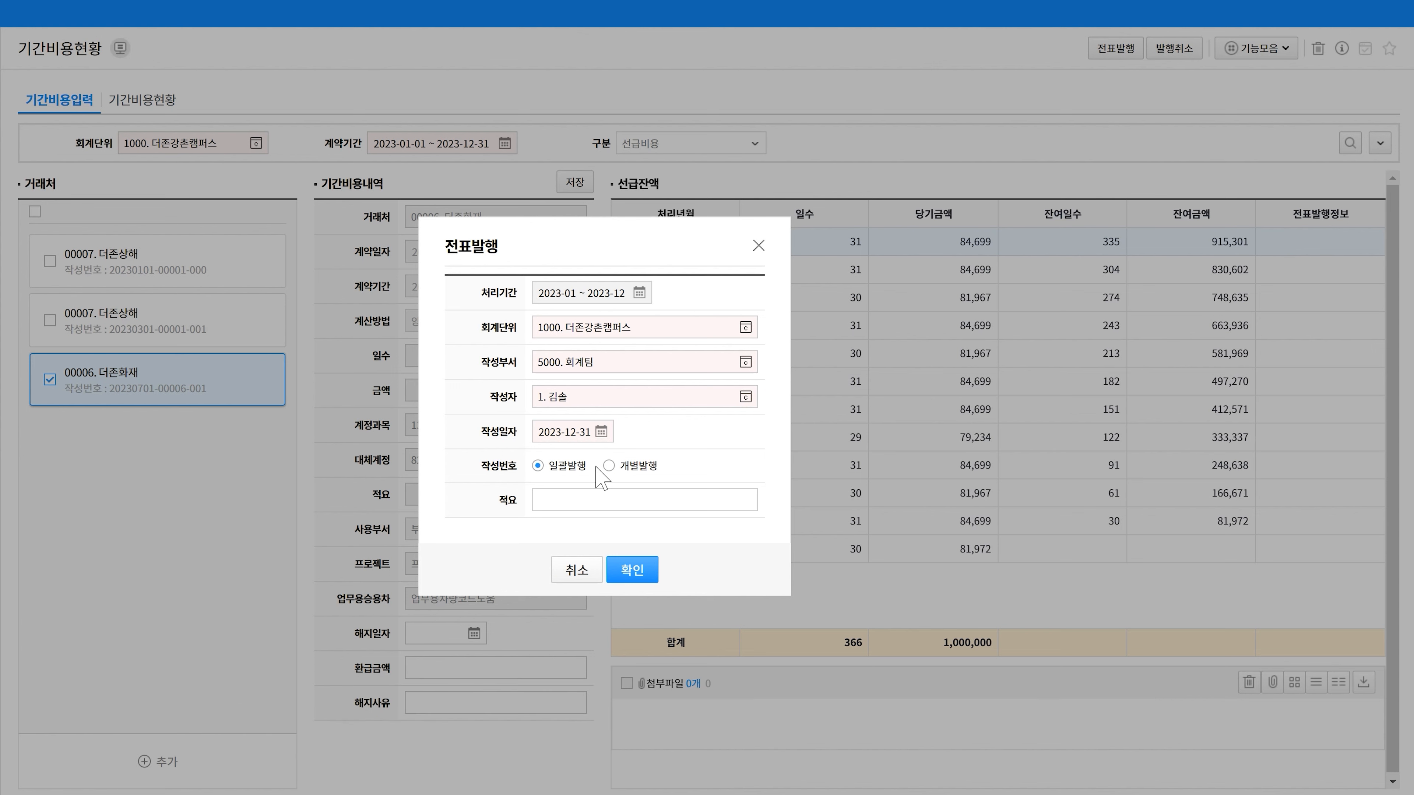
pyautogui.click(608, 466)
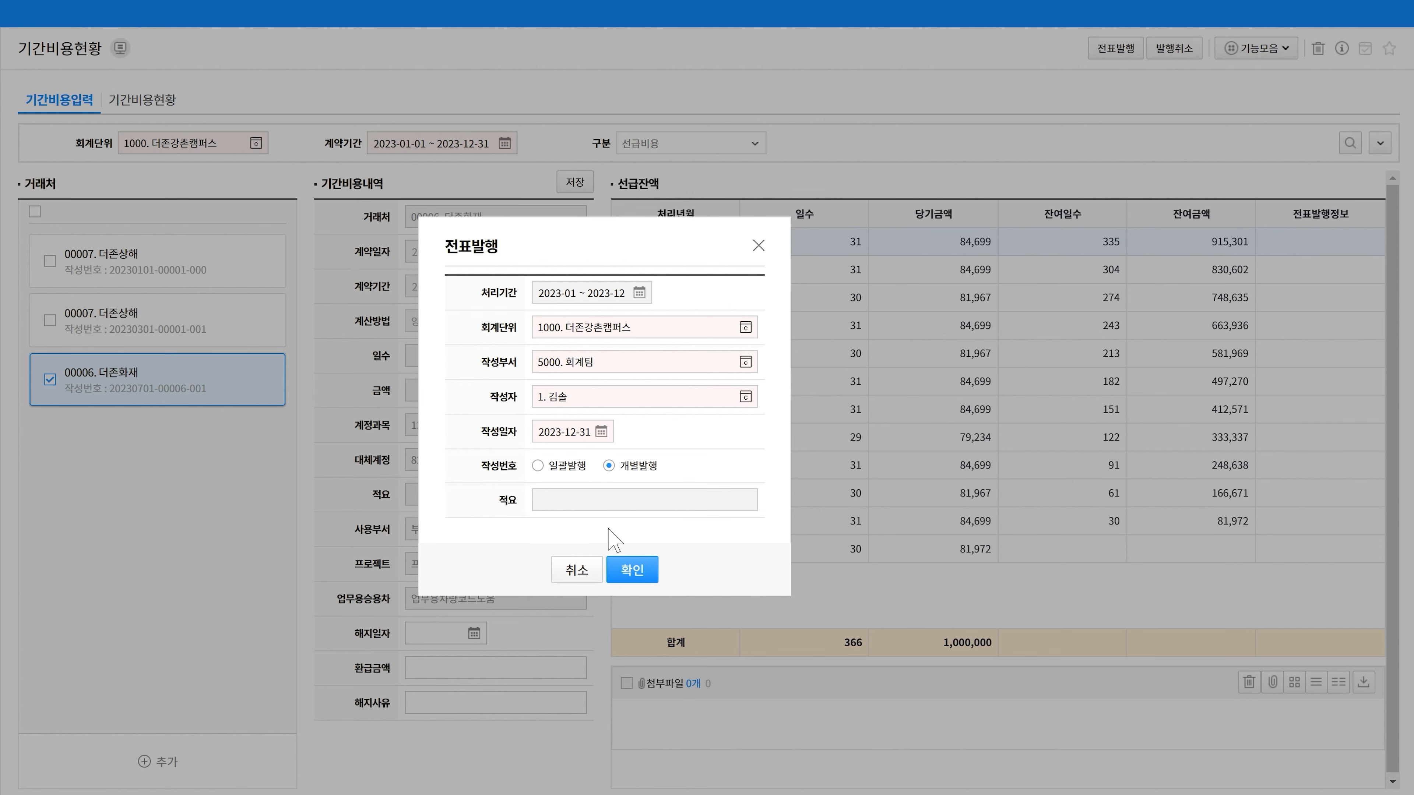
pyautogui.click(631, 570)
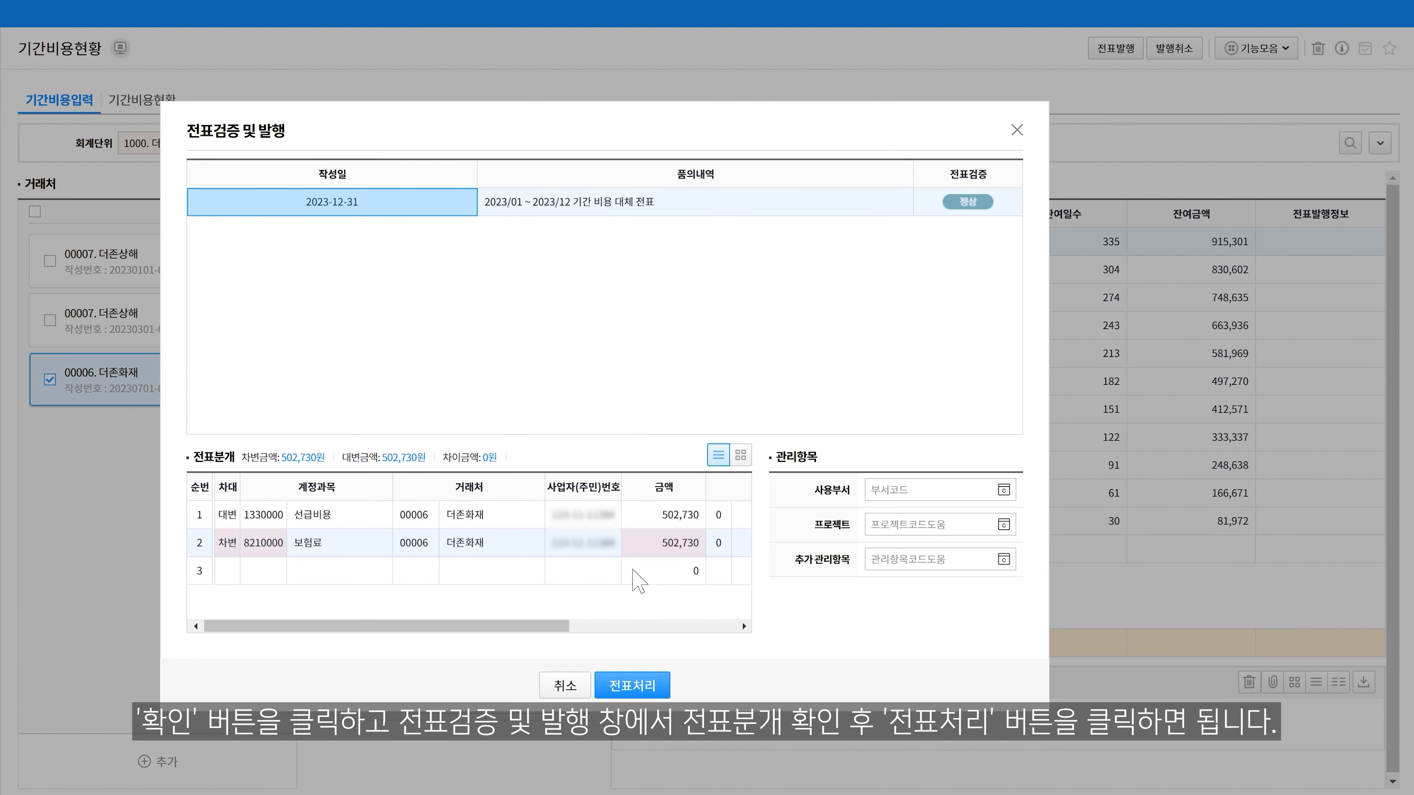
pyautogui.click(632, 684)
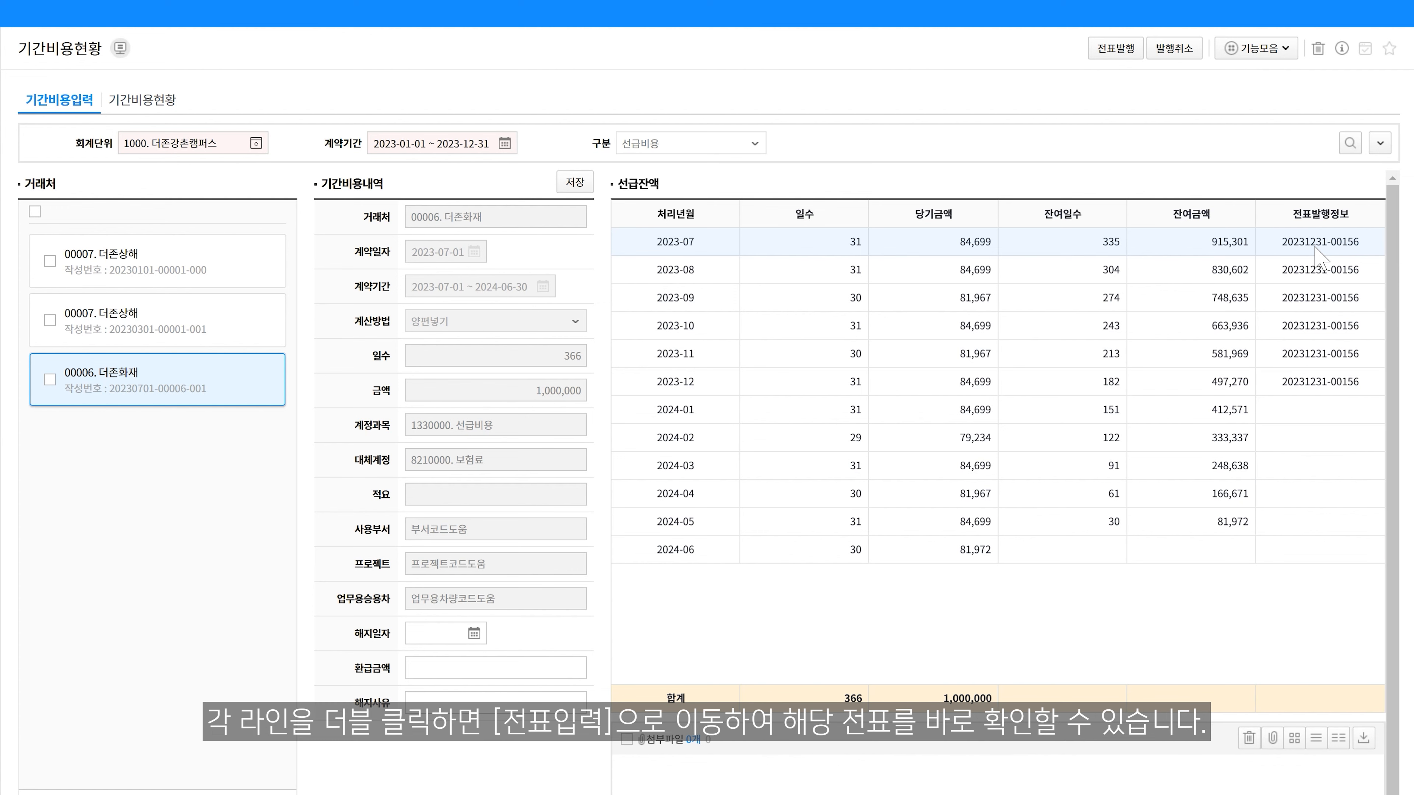
pyautogui.doubleClick(1315, 245)
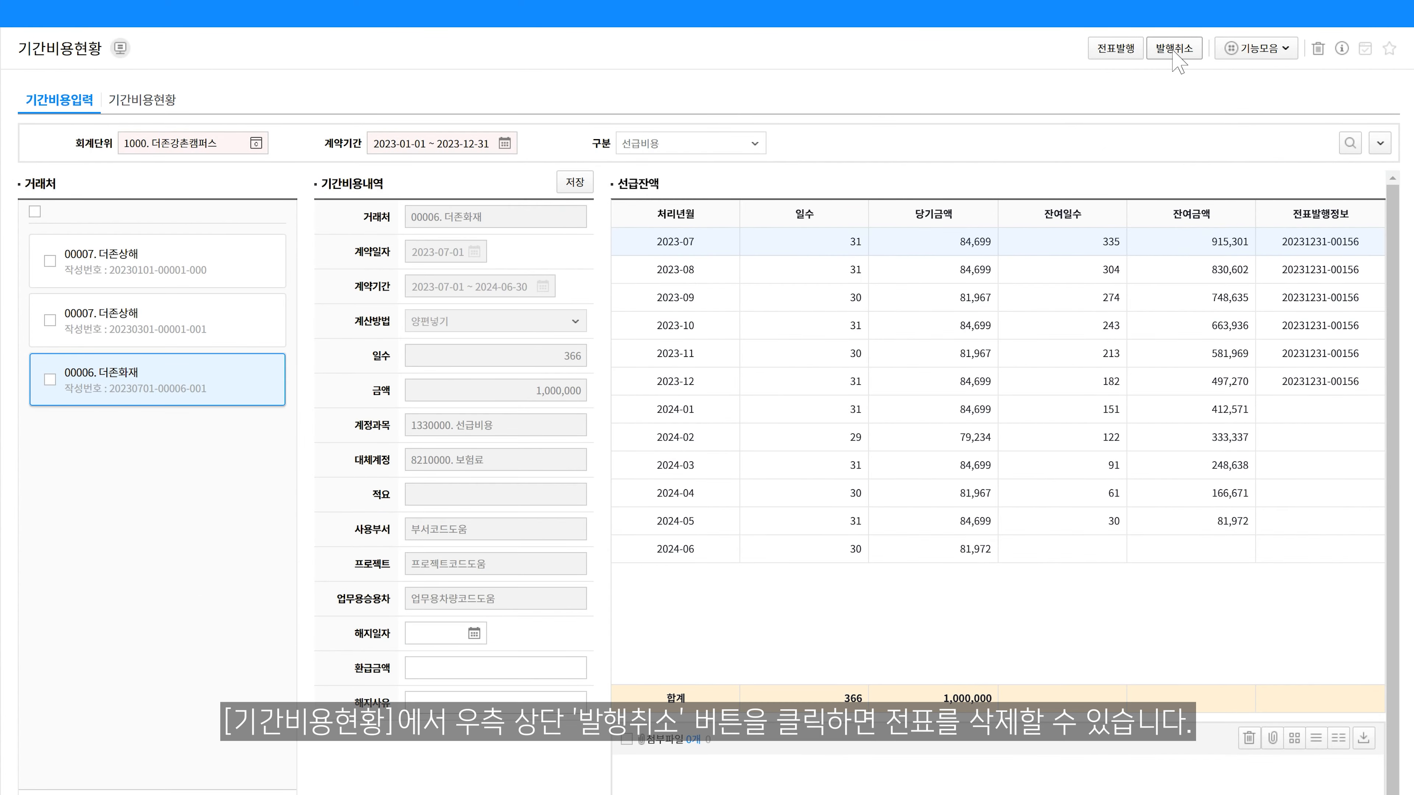
# Cancel the voucher issuance (전표발행취소) for the processing period 2023-12 ~ 2023-12.
pyautogui.click(1174, 50)
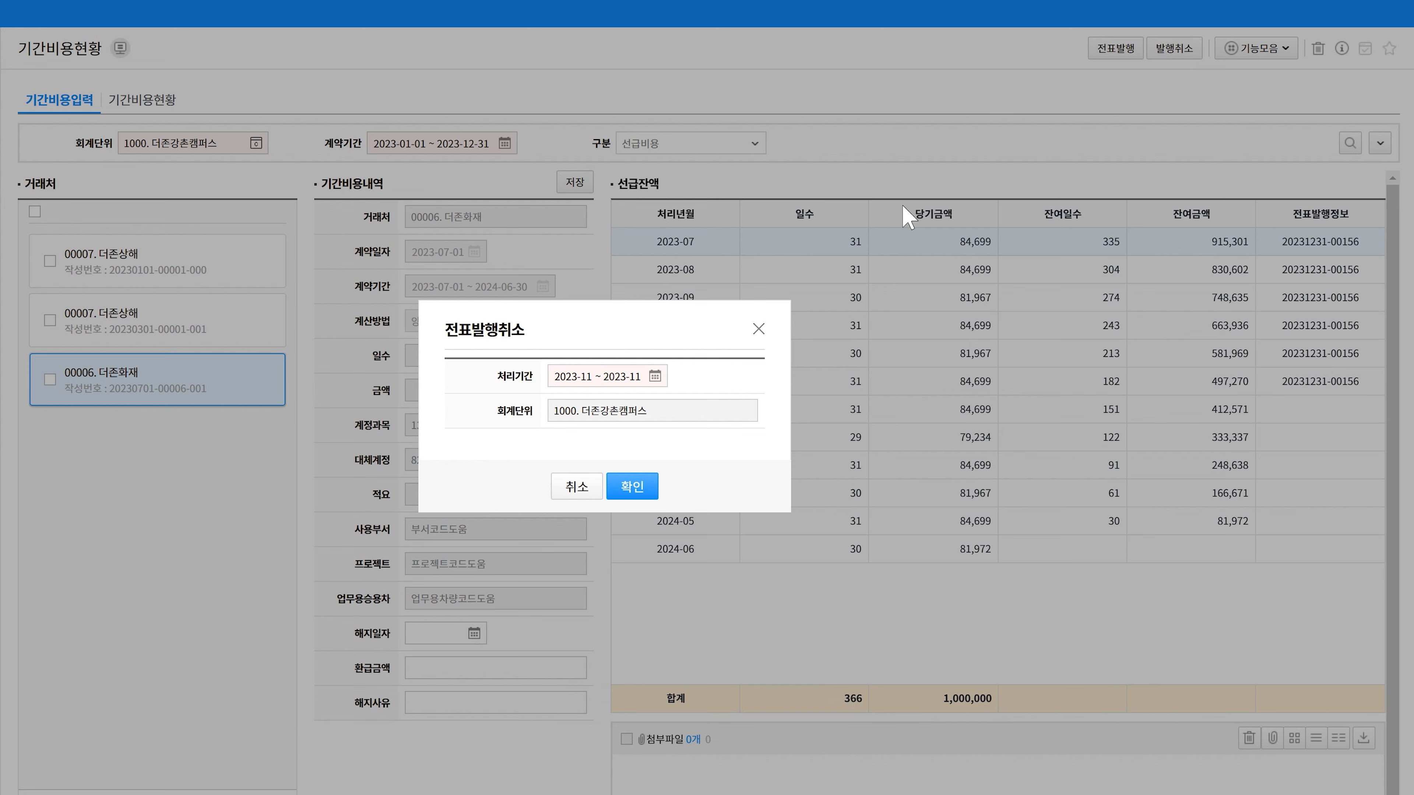
pyautogui.click(589, 383)
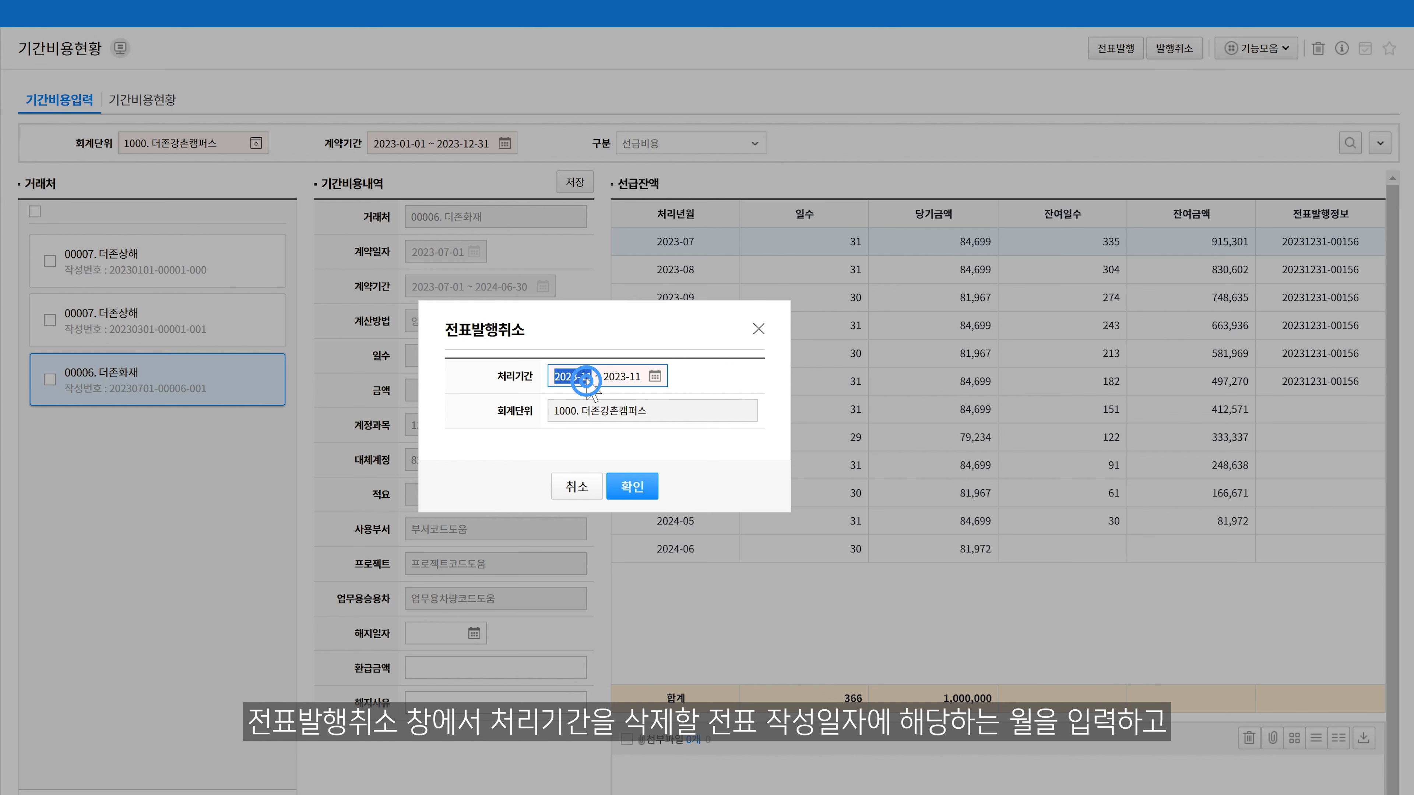
pyautogui.write('2023-12 ~ 2023-12')
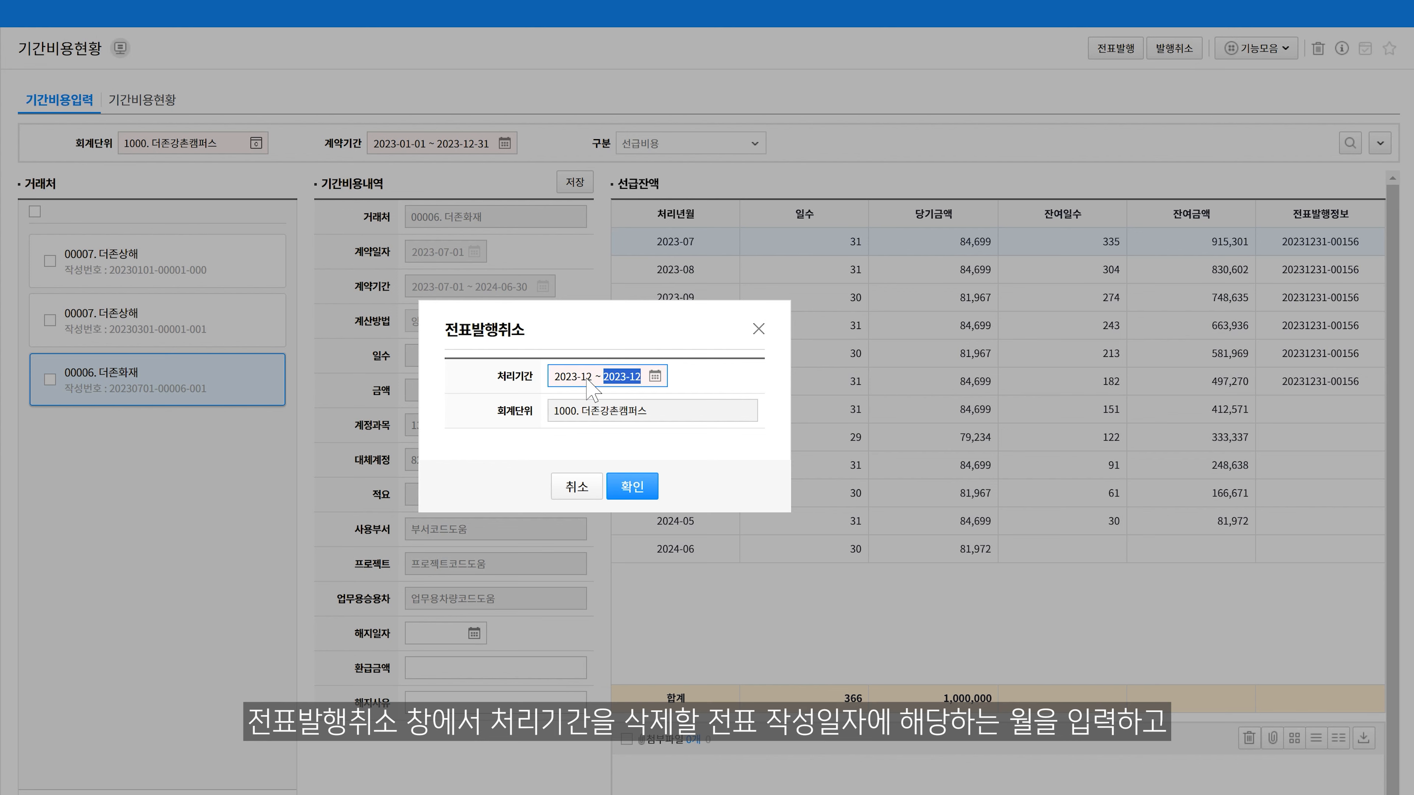
pyautogui.click(633, 487)
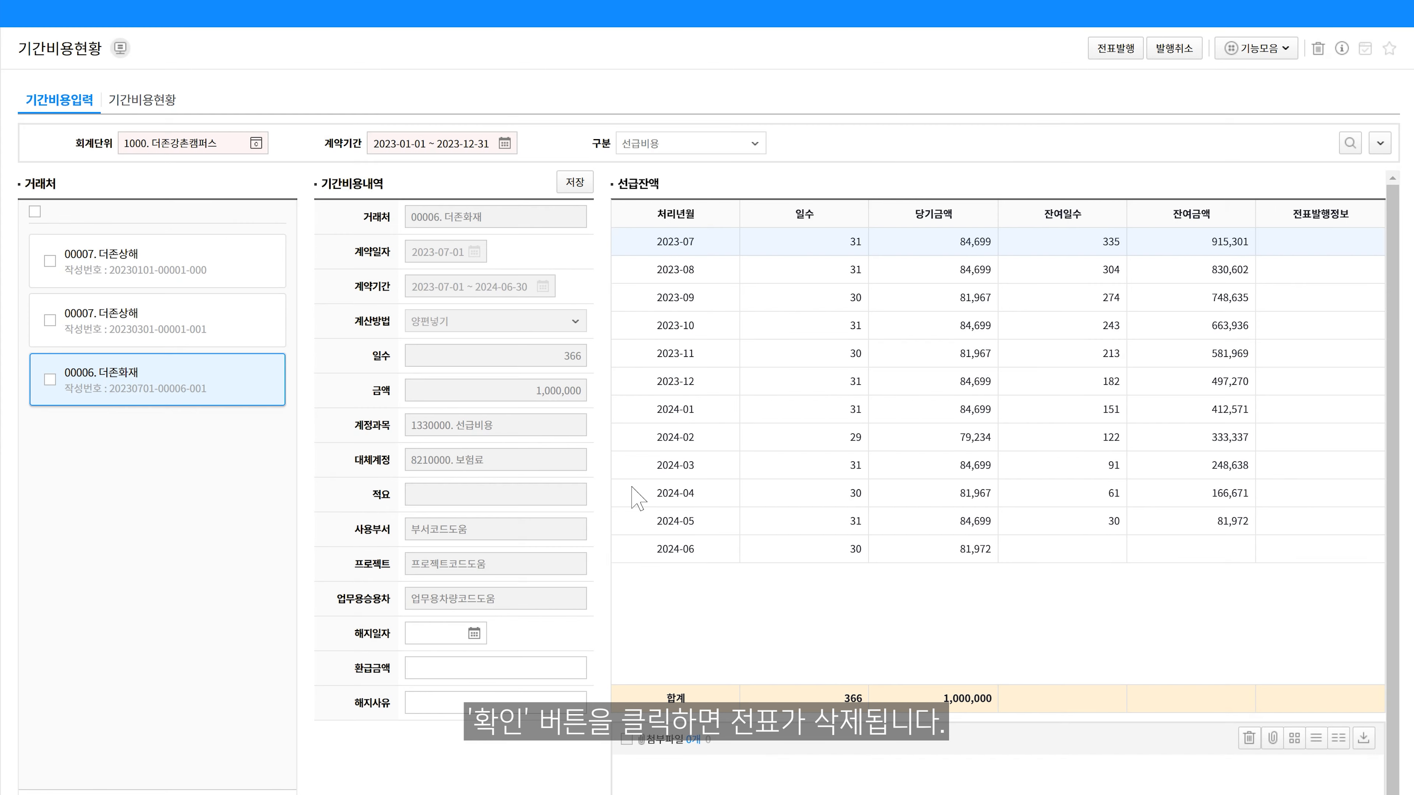